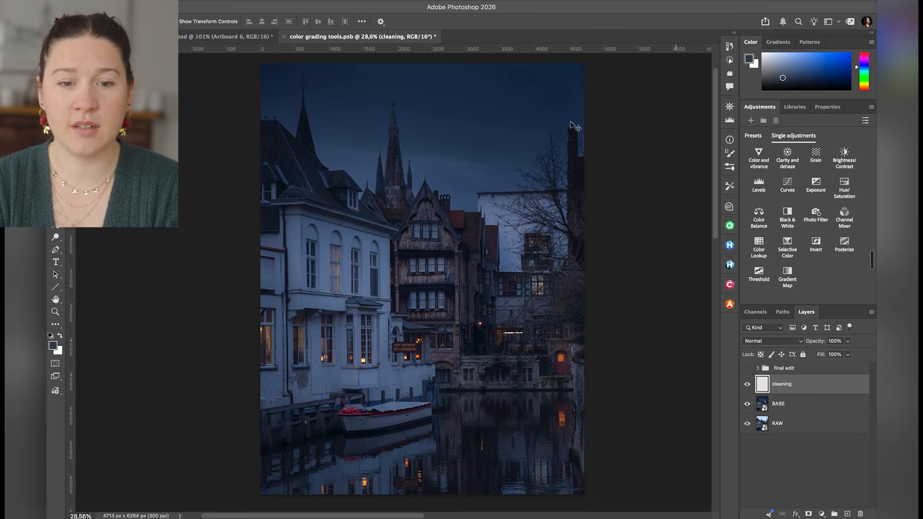
# Add Curves, Hue/Saturation and Color Balance adjustment layers above the cleaning layer.
pyautogui.click(365, 1)
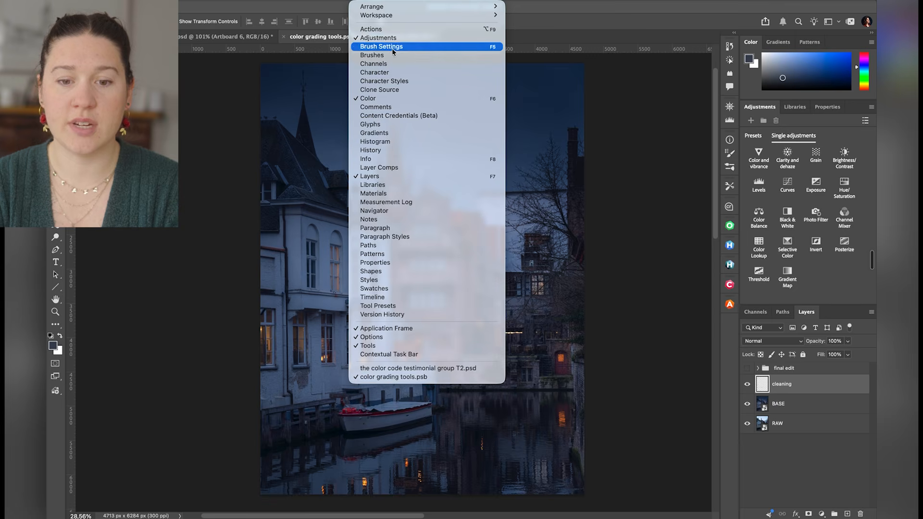
pyautogui.click(366, 0)
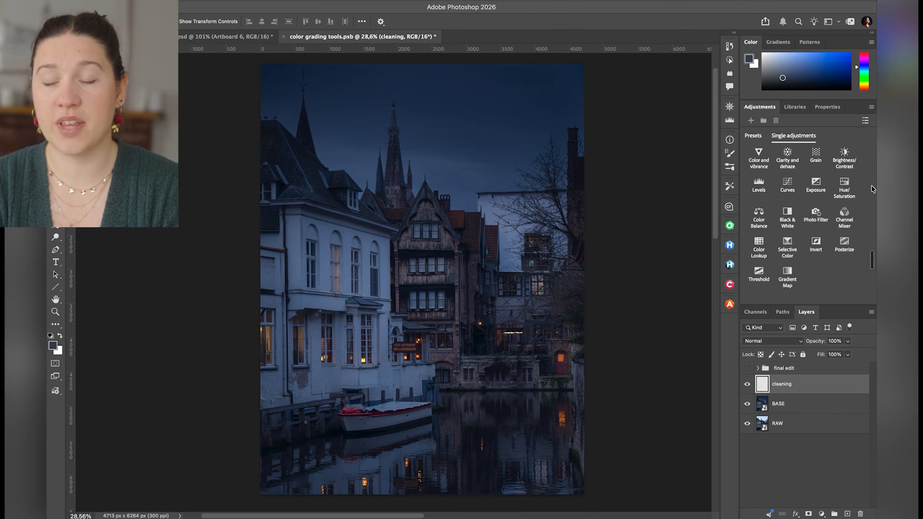
pyautogui.click(789, 187)
pyautogui.click(762, 108)
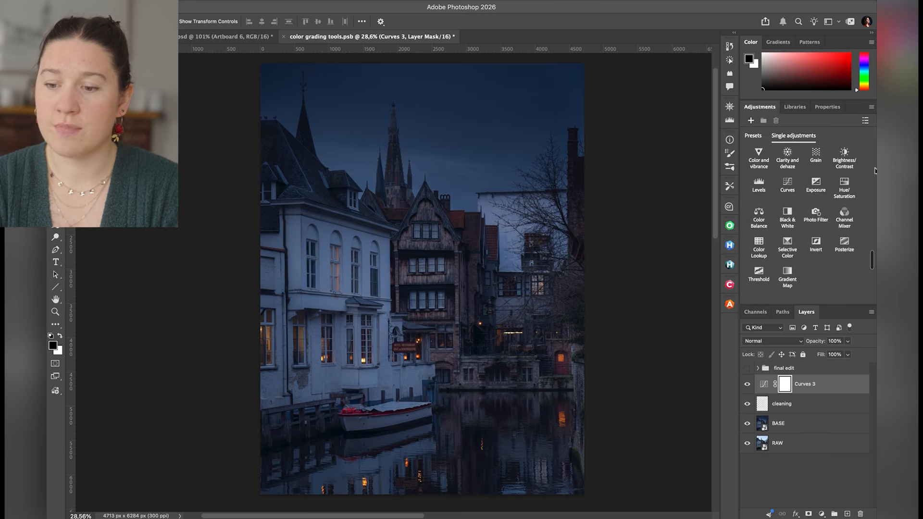
pyautogui.click(849, 186)
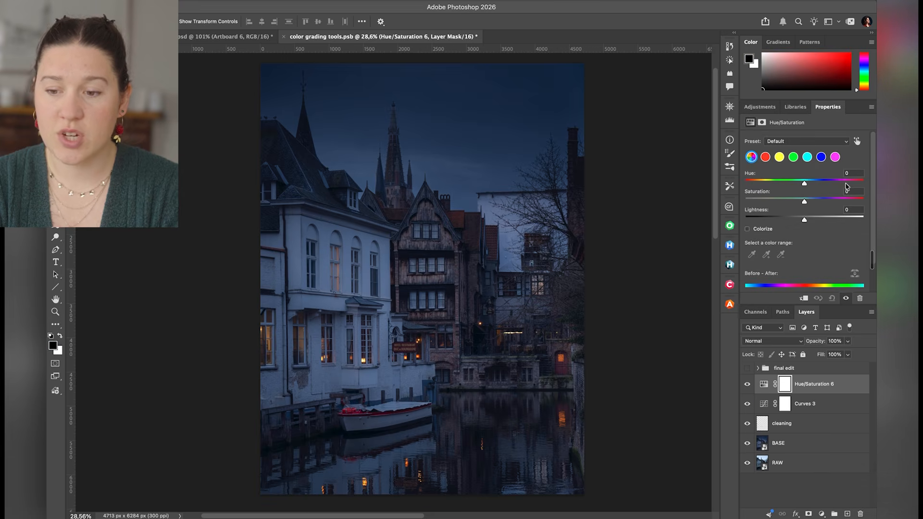
pyautogui.click(760, 108)
pyautogui.click(759, 215)
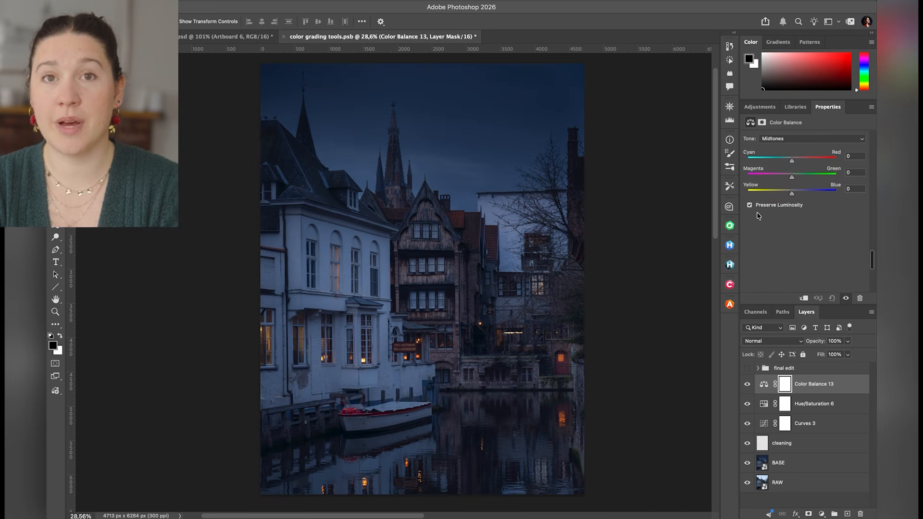
# Add Selective Color, Color and vibrance, and Gradient Map adjustment layers on top of the Color Balance layer.
pyautogui.click(759, 109)
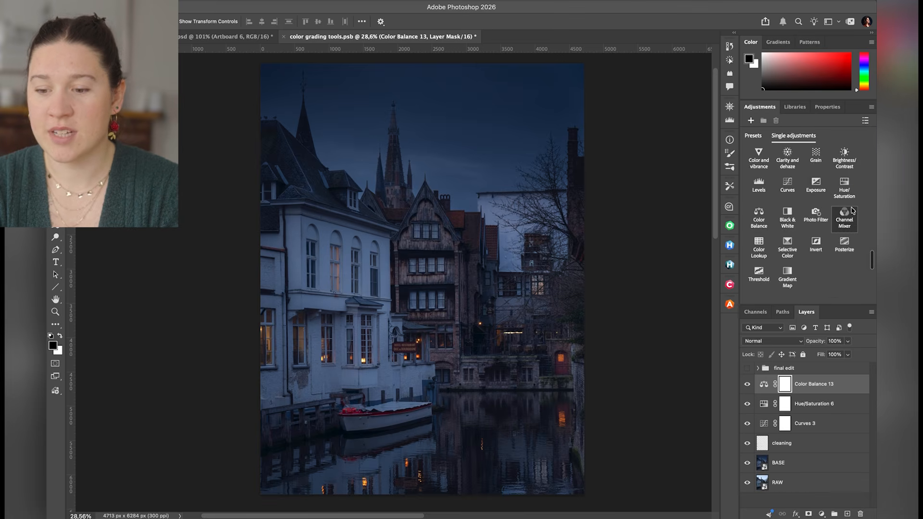
pyautogui.click(791, 244)
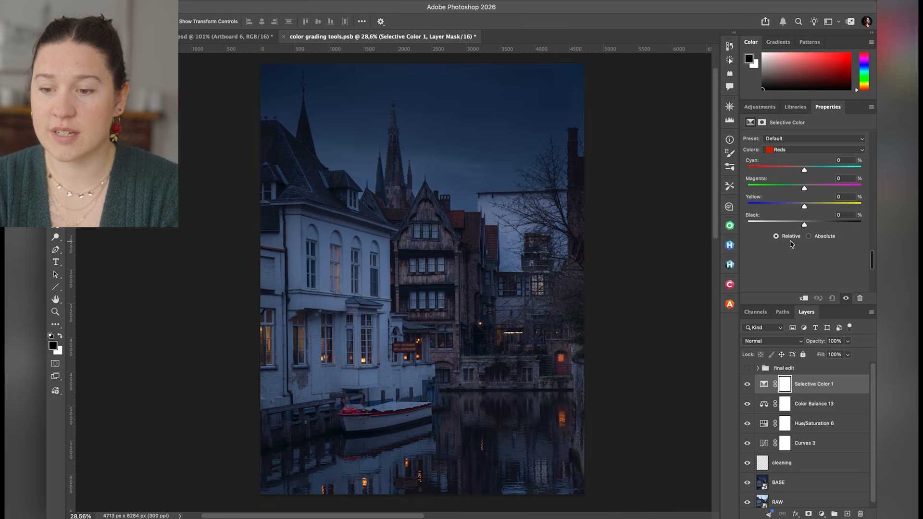
pyautogui.click(760, 108)
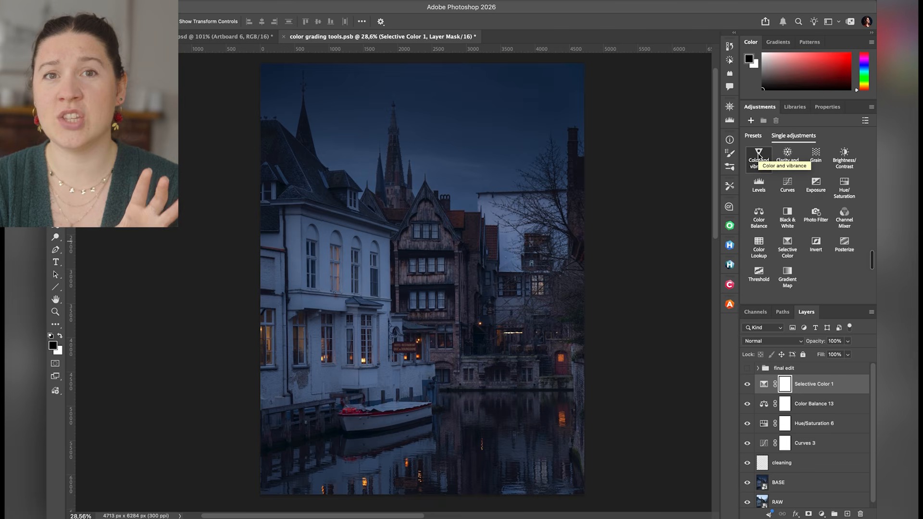
pyautogui.click(758, 155)
pyautogui.click(760, 107)
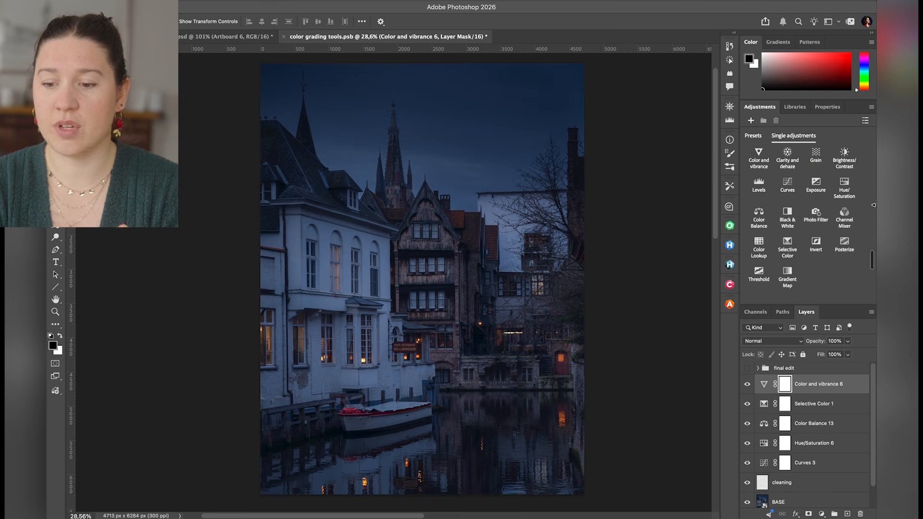
pyautogui.click(789, 275)
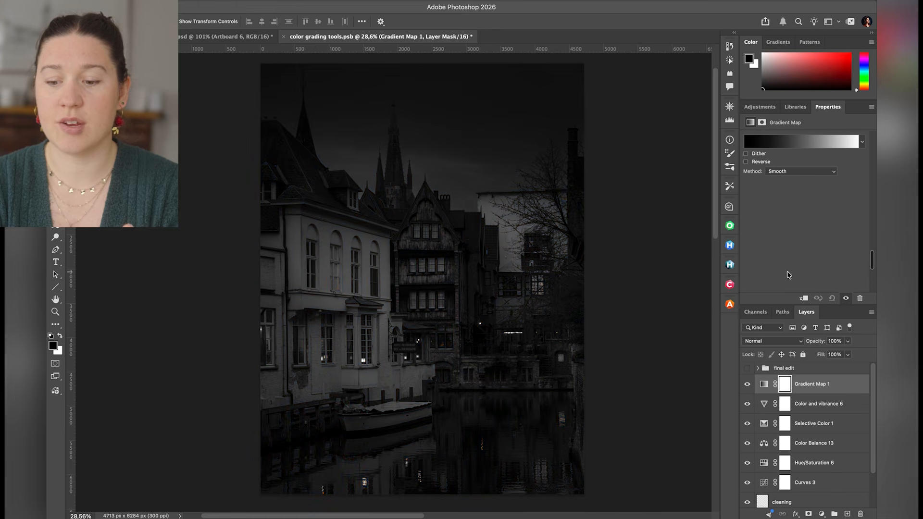
# Hide the five adjustment layers above the Curves layer and open the Curves layer's settings.
pyautogui.moveTo(747, 384); pyautogui.dragTo(747, 464)
pyautogui.click(765, 482)
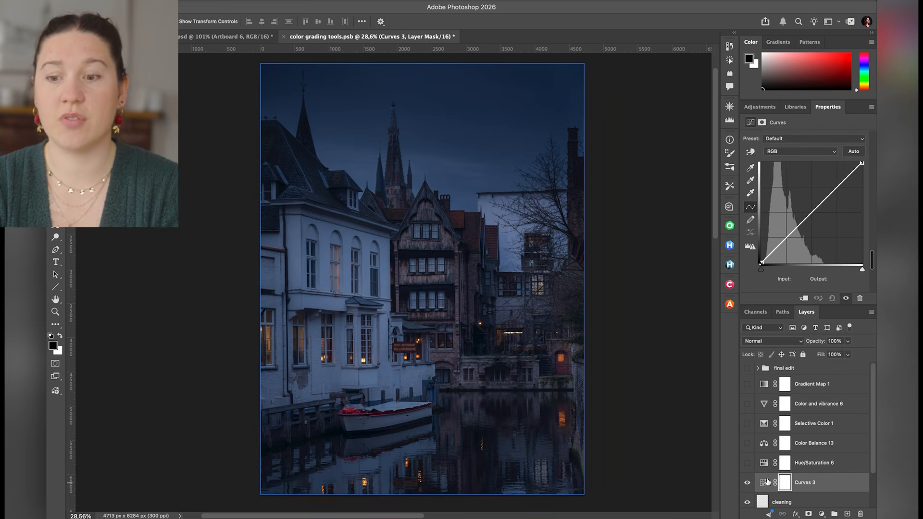
# Try a contrast S-curve on the RGB channel, raising the highlights to input 188, output 204, and reset the adjustment.
pyautogui.click(786, 238)
pyautogui.moveTo(785, 238); pyautogui.dragTo(788, 239)
pyautogui.moveTo(838, 186); pyautogui.dragTo(836, 183)
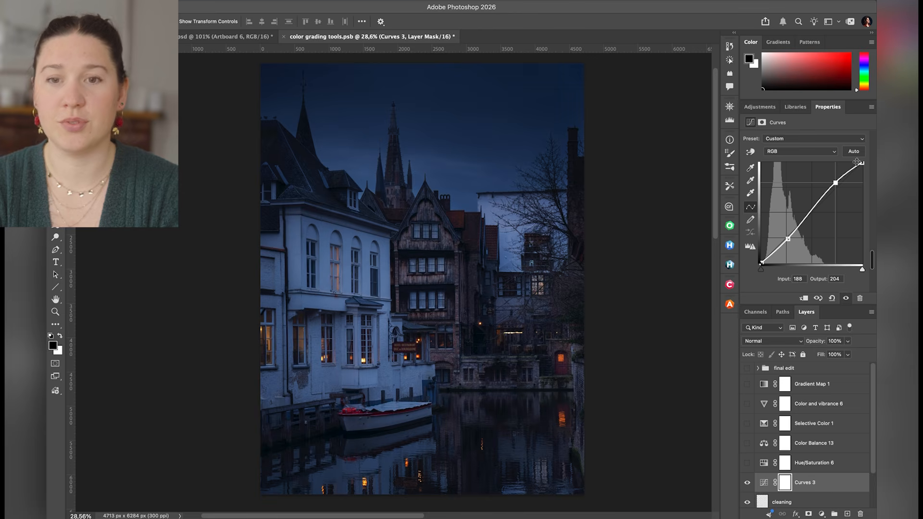
pyautogui.click(832, 298)
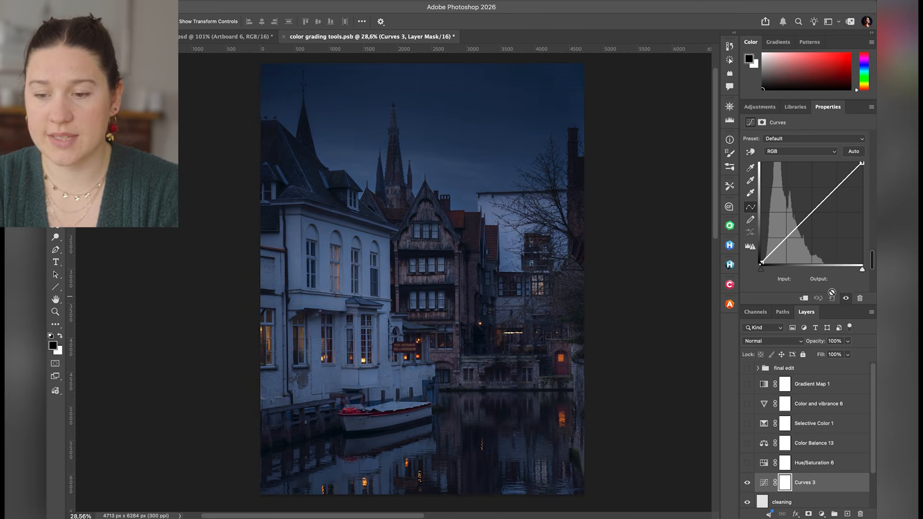
# In the Red channel of the Curves adjustment, move the black point to input 5 and the white point to input 242, output 255.
pyautogui.click(822, 154)
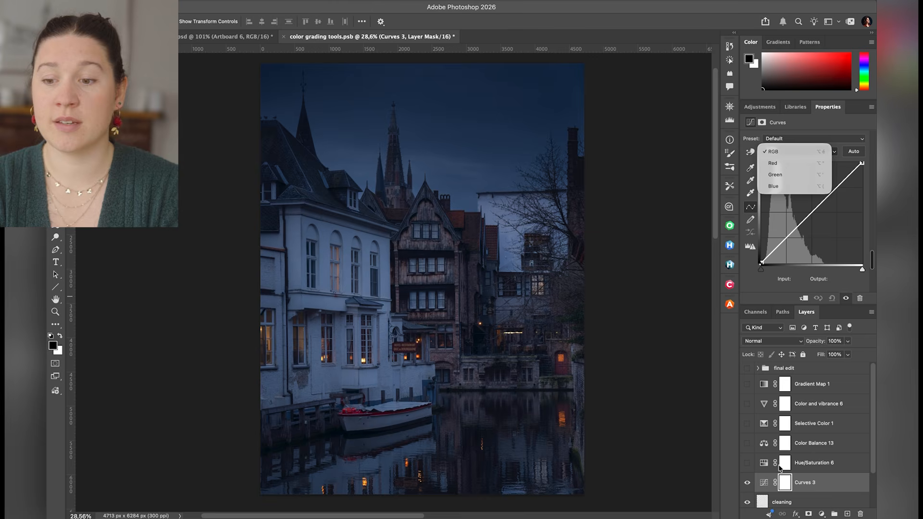
pyautogui.click(781, 166)
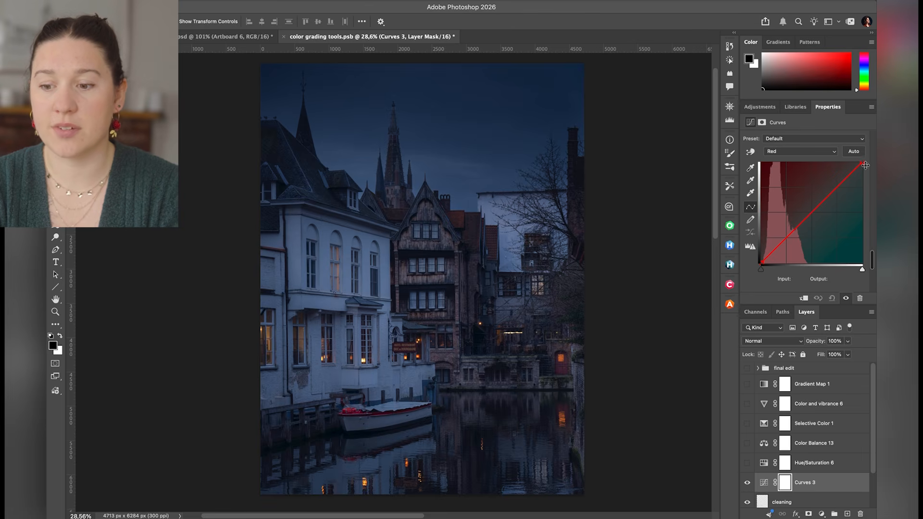
pyautogui.moveTo(863, 163); pyautogui.dragTo(862, 163)
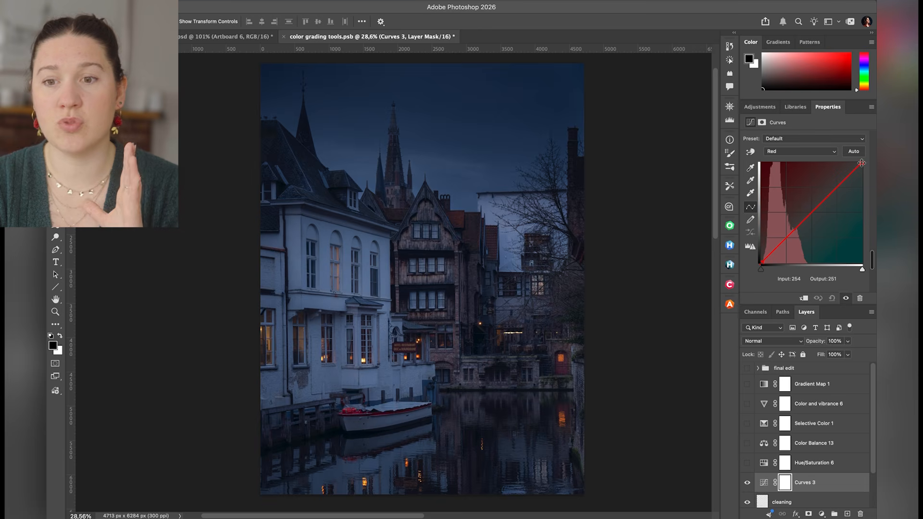
pyautogui.moveTo(861, 163); pyautogui.dragTo(872, 138)
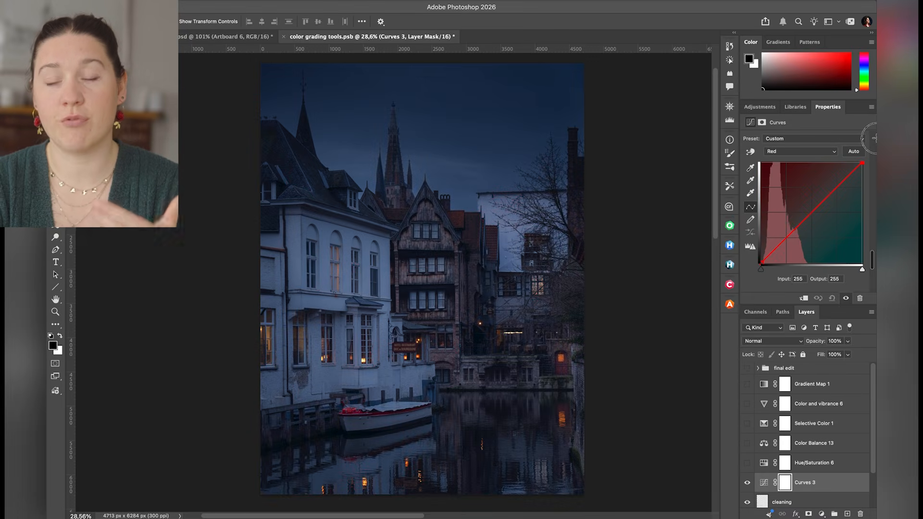
pyautogui.moveTo(873, 139)
pyautogui.mouseDown()
pyautogui.moveTo(872, 210)
pyautogui.moveTo(874, 149)
pyautogui.mouseUp()
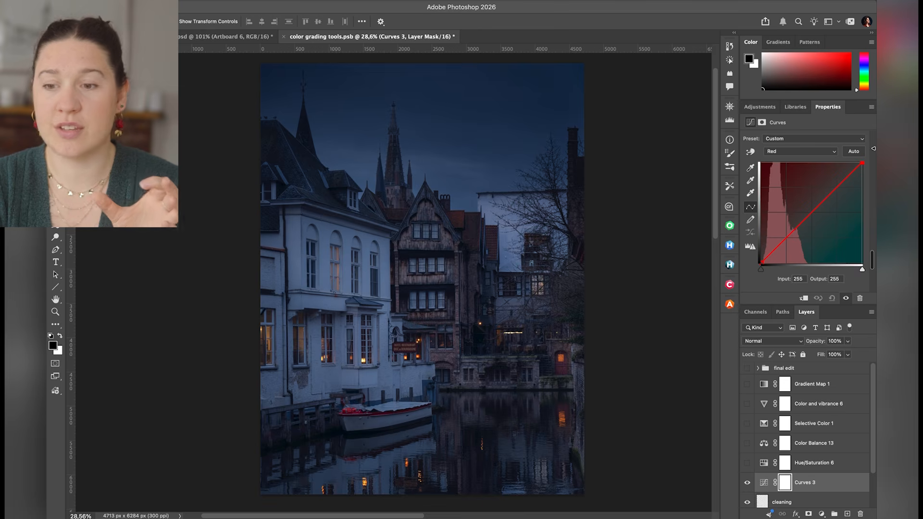
pyautogui.moveTo(861, 163)
pyautogui.mouseDown()
pyautogui.moveTo(870, 186)
pyautogui.moveTo(871, 163)
pyautogui.mouseUp()
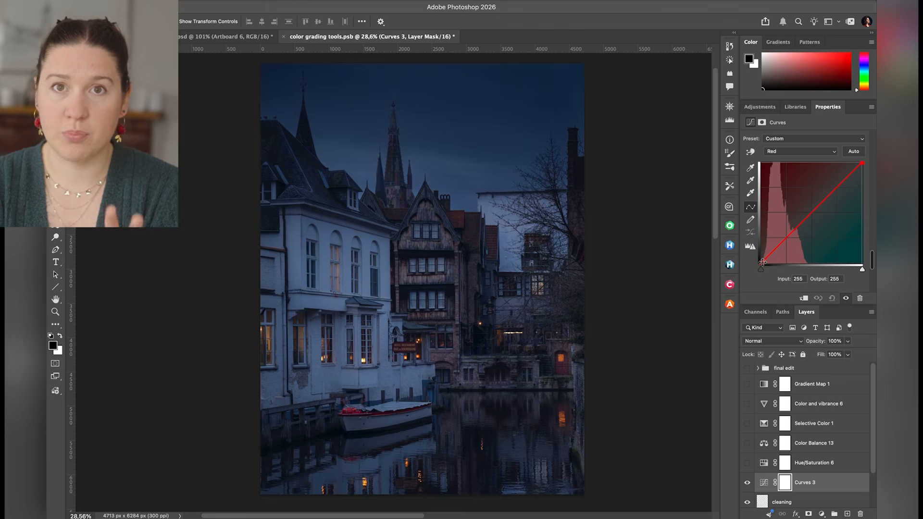
pyautogui.moveTo(763, 262)
pyautogui.mouseDown()
pyautogui.moveTo(757, 254)
pyautogui.moveTo(753, 266)
pyautogui.moveTo(763, 263)
pyautogui.mouseUp()
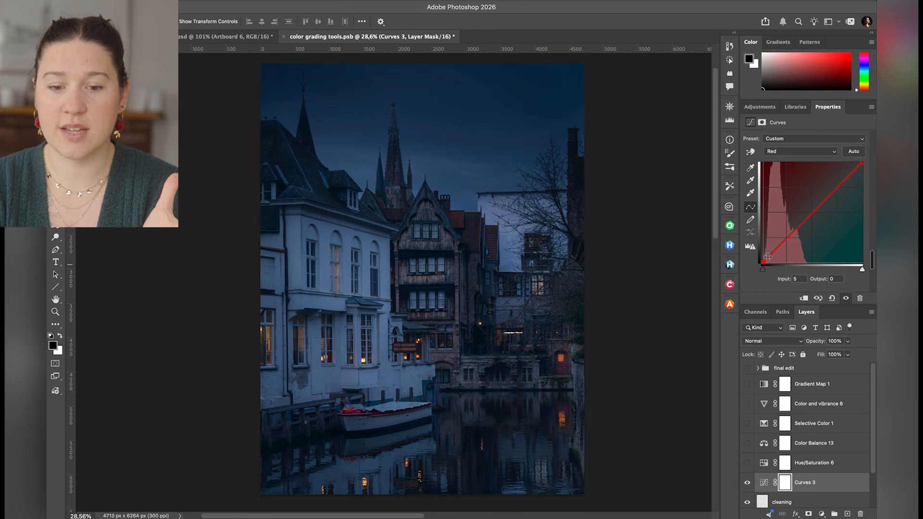
pyautogui.click(862, 164)
pyautogui.moveTo(862, 164); pyautogui.dragTo(858, 159)
# Examine the Green and Blue channel curves of the Curves adjustment.
pyautogui.click(823, 153)
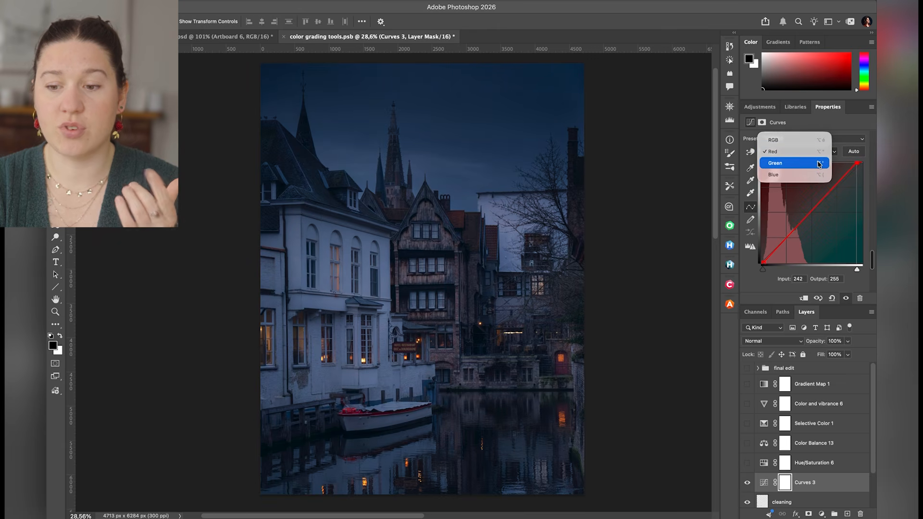
pyautogui.click(820, 164)
pyautogui.click(823, 153)
pyautogui.click(816, 164)
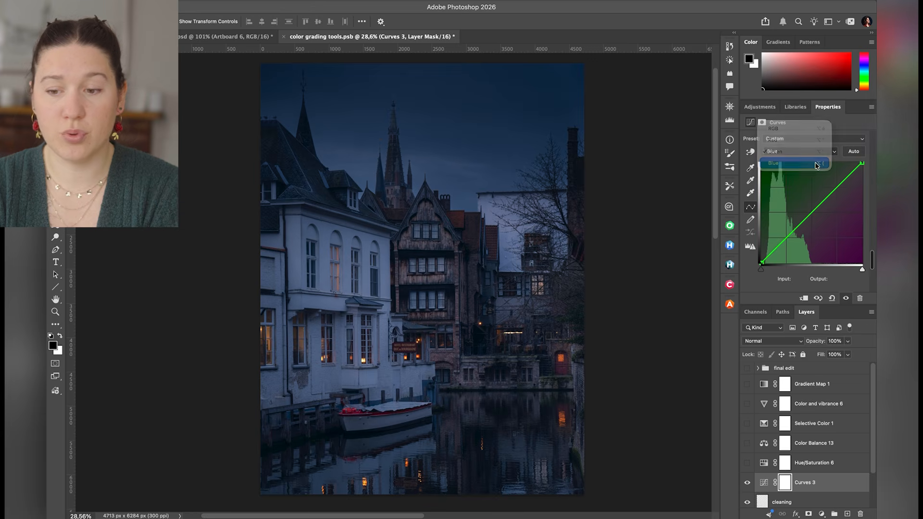
pyautogui.click(820, 153)
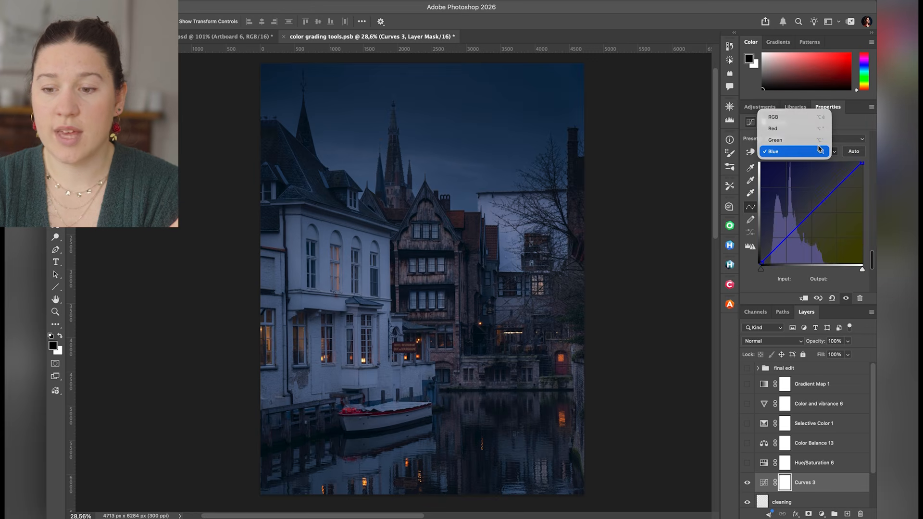
pyautogui.click(819, 141)
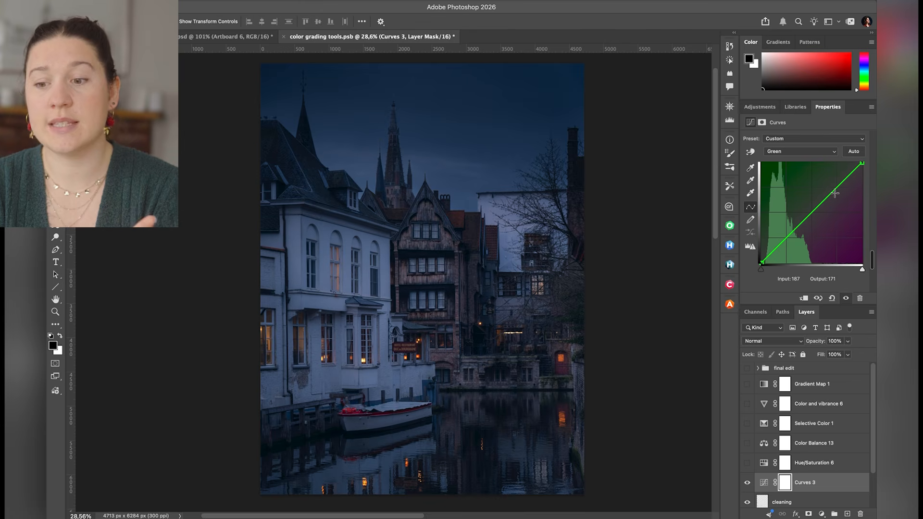
pyautogui.click(825, 151)
pyautogui.click(820, 163)
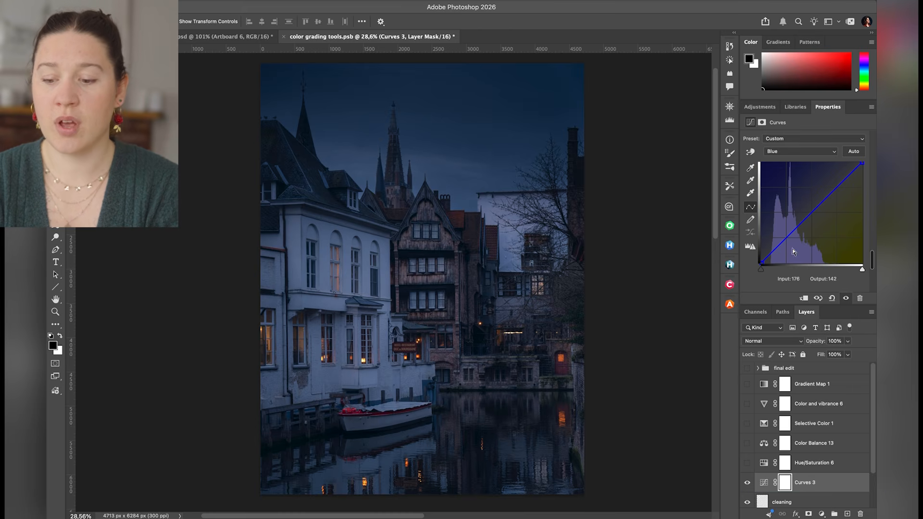
# View the Curves layer's mask properties, compare the image with the layer hidden and shown, and return to the curve settings.
pyautogui.click(785, 484)
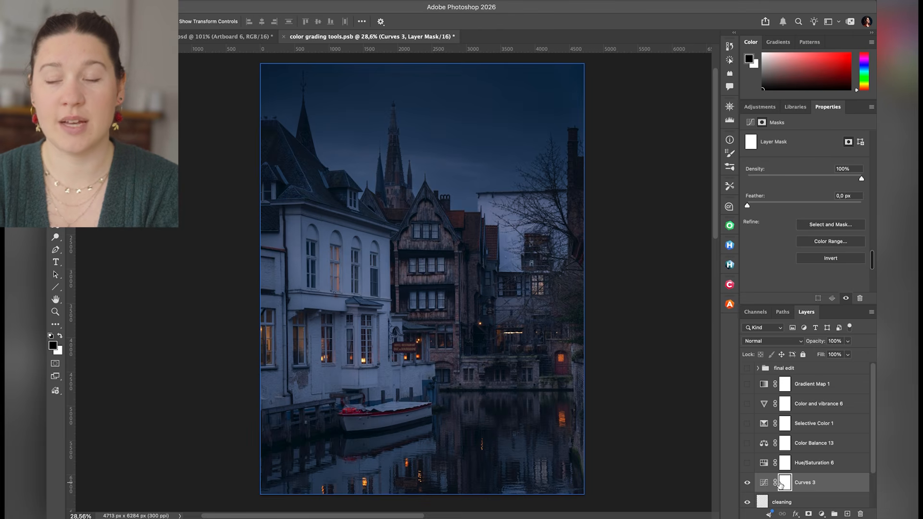
pyautogui.click(748, 482)
pyautogui.click(748, 483)
pyautogui.click(764, 482)
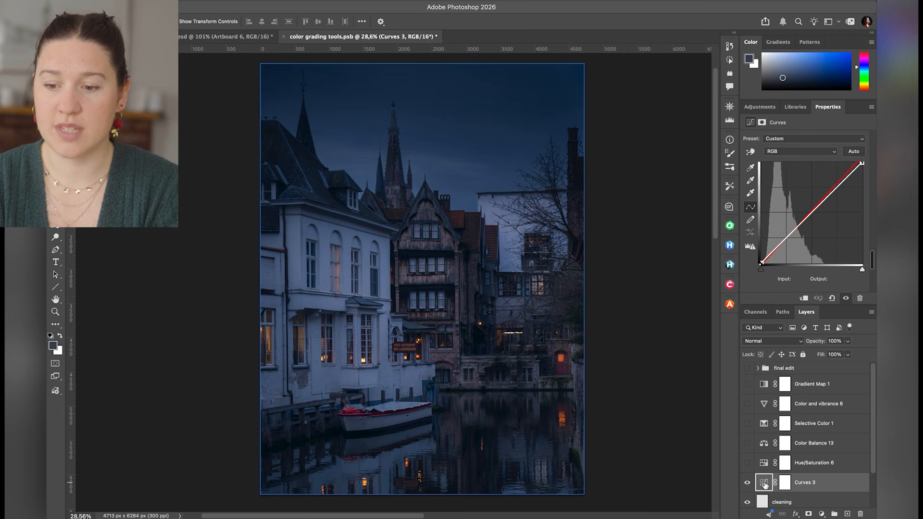
# Show the Hue/Saturation layer and target its blue color range by sampling the white building's facade with the on-image adjustment tool.
pyautogui.click(748, 463)
pyautogui.click(764, 464)
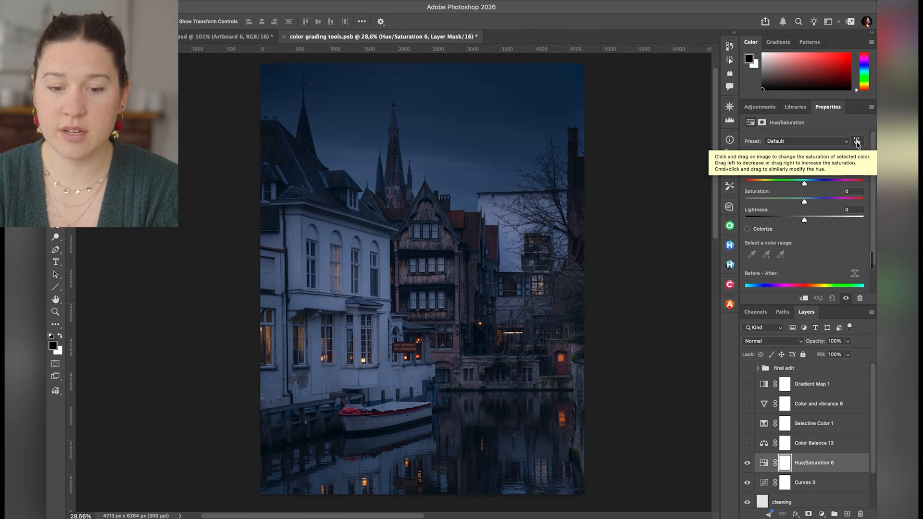
pyautogui.click(858, 142)
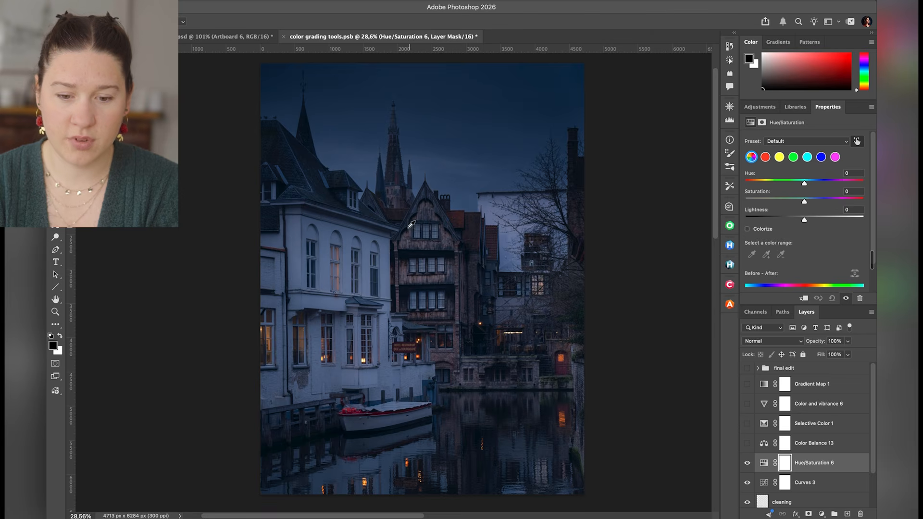
pyautogui.click(351, 233)
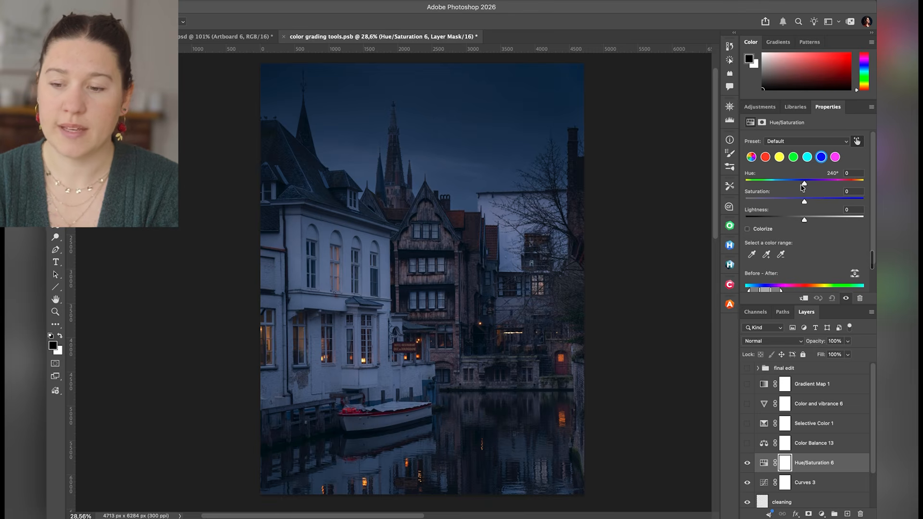
# Try shifting the blues to hue +21, saturation -55 and lightness +29, and reset the Hue/Saturation adjustment.
pyautogui.moveTo(805, 186); pyautogui.dragTo(822, 219)
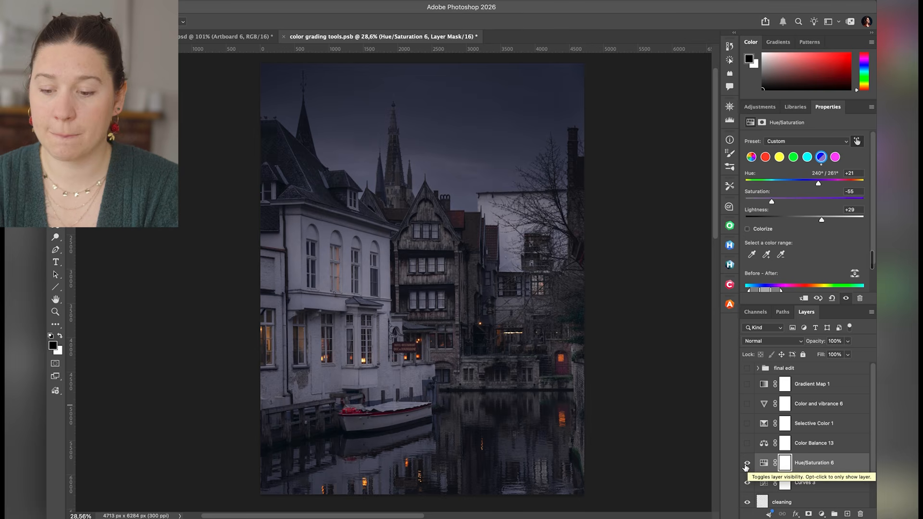
pyautogui.click(765, 463)
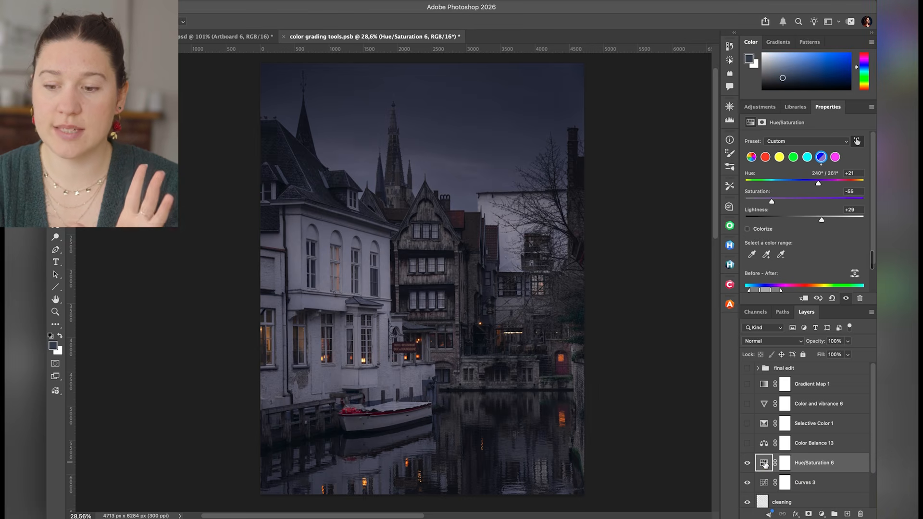
pyautogui.click(832, 298)
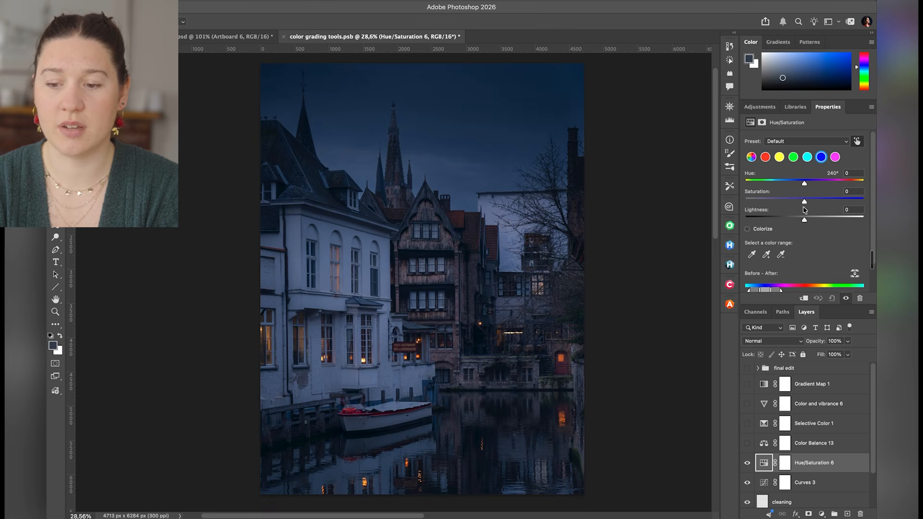
# Set the blues' saturation to -27 and lightness to -6 in the Hue/Saturation adjustment.
pyautogui.click(804, 202)
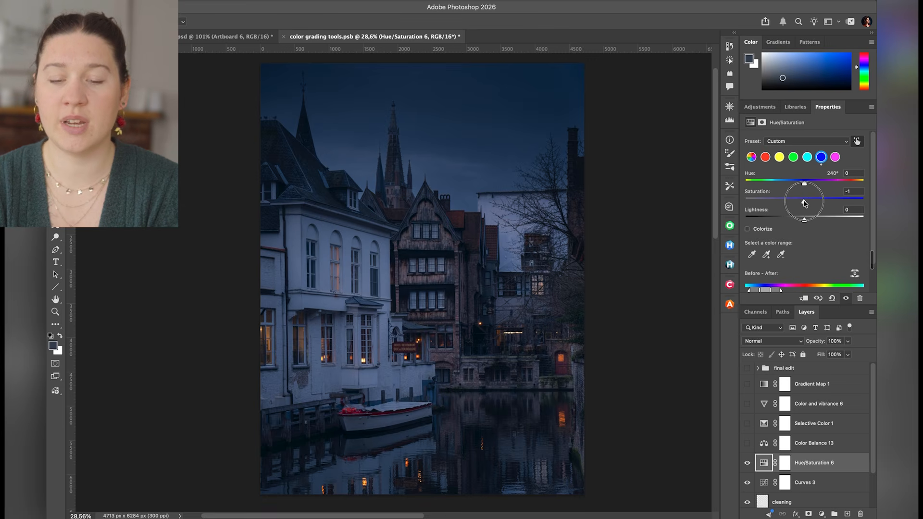
pyautogui.moveTo(805, 202); pyautogui.dragTo(801, 222)
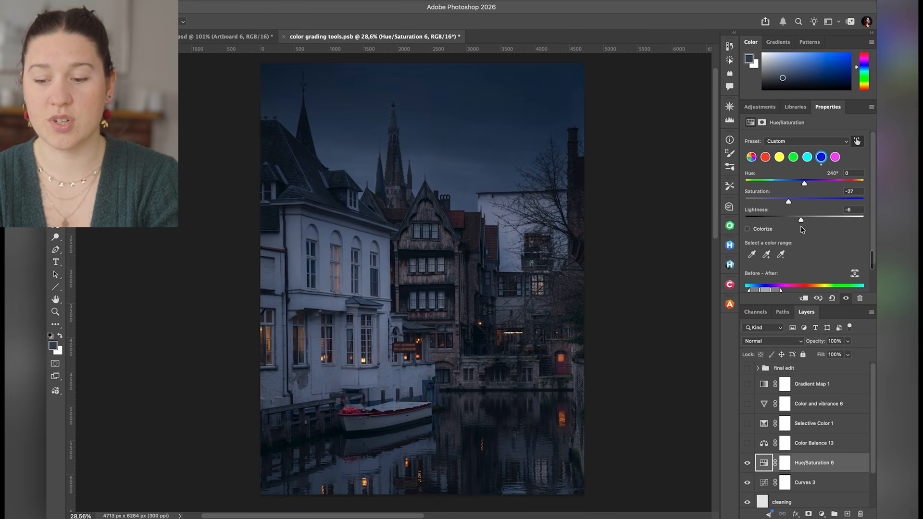
# Show the Color Balance layer, open its settings and review the tone ranges, leaving Midtones selected.
pyautogui.click(748, 445)
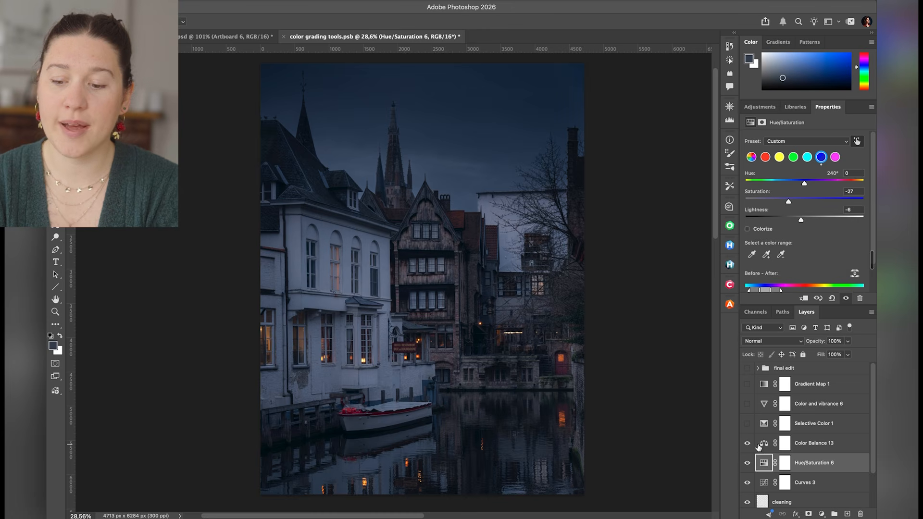
pyautogui.click(763, 443)
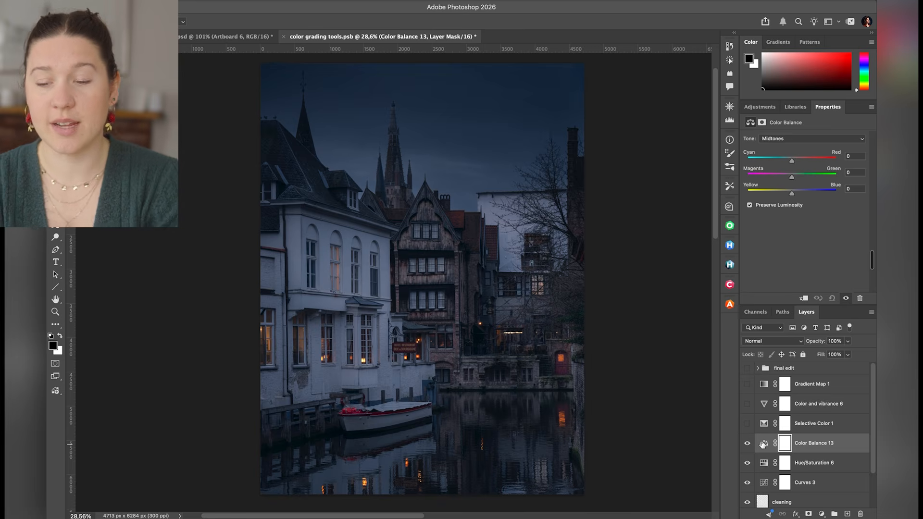
pyautogui.click(805, 139)
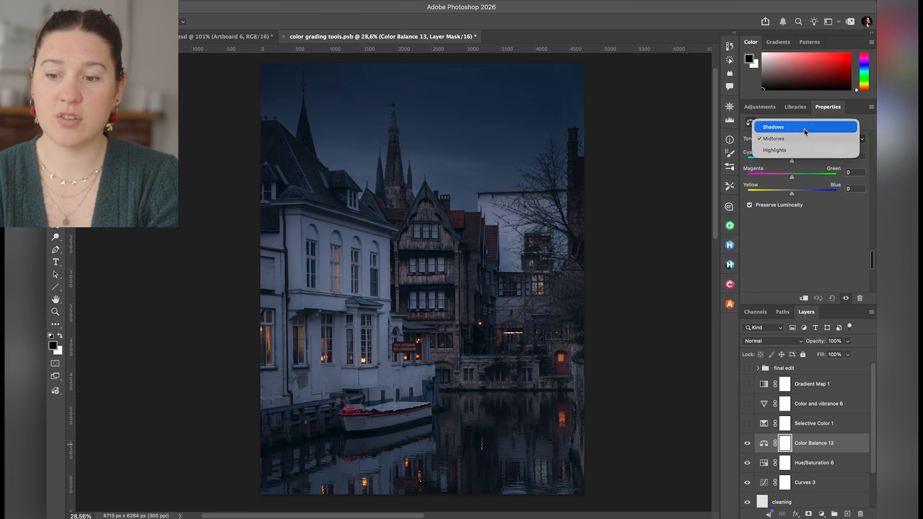
pyautogui.click(803, 160)
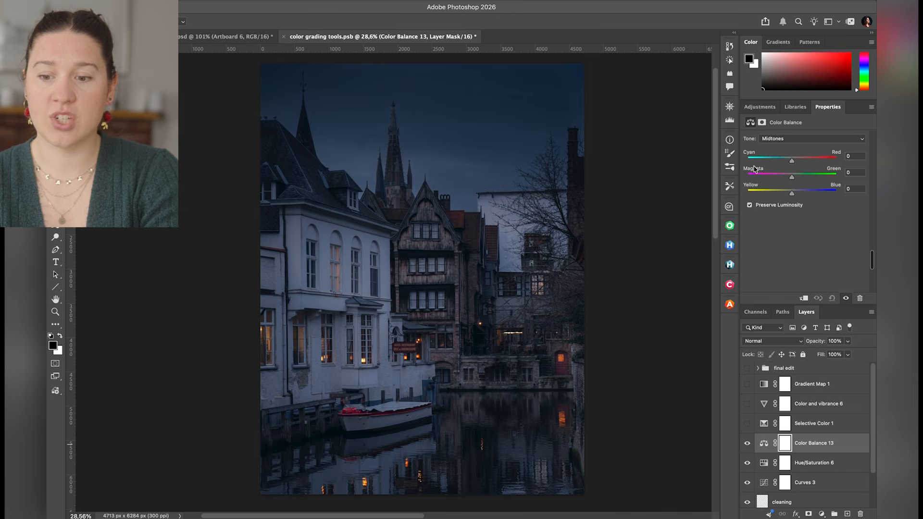
# Try shifting the Color Balance shadows to cyan-red -16 and yellow-blue +13, and return both values to 0.
pyautogui.click(792, 139)
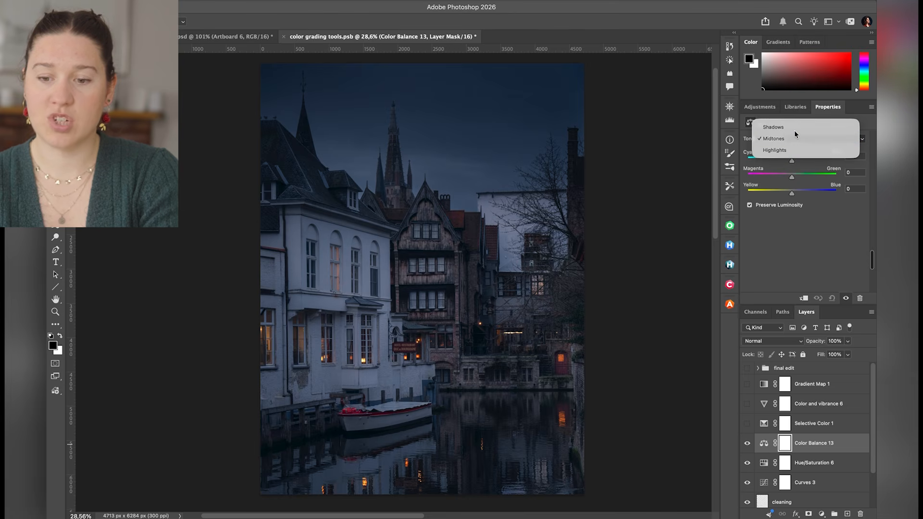
pyautogui.click(795, 128)
pyautogui.click(792, 194)
pyautogui.moveTo(793, 195); pyautogui.dragTo(797, 192)
pyautogui.moveTo(792, 159); pyautogui.dragTo(785, 161)
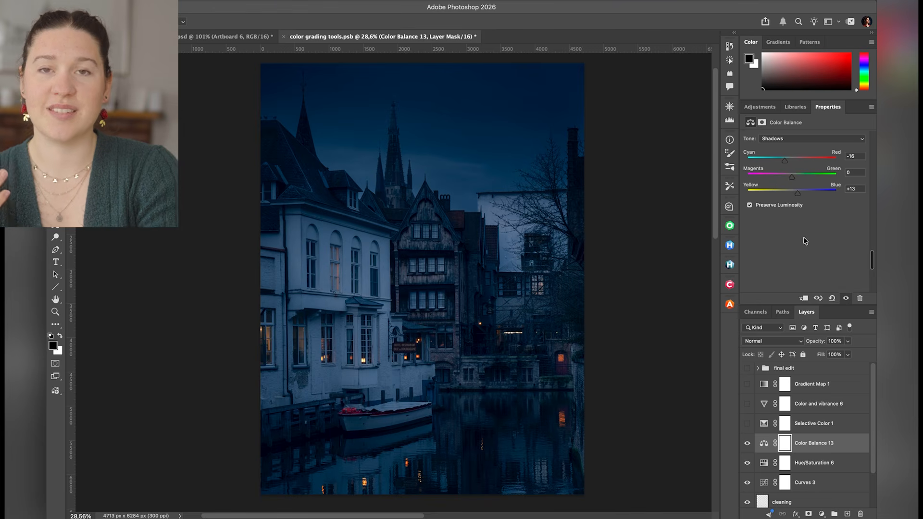
pyautogui.doubleClick(798, 194)
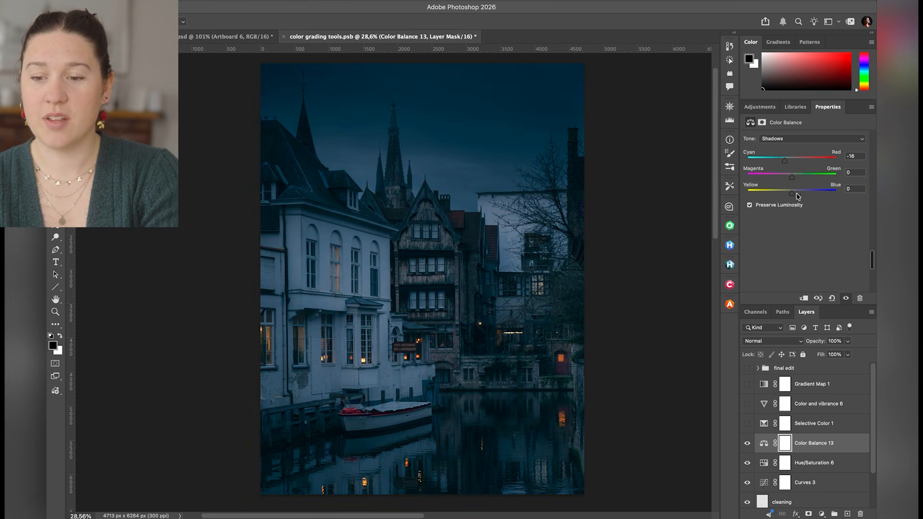
pyautogui.doubleClick(786, 162)
# Try the shadows at yellow-blue +3 and cyan-red -5, and reset the Color Balance adjustment.
pyautogui.click(795, 195)
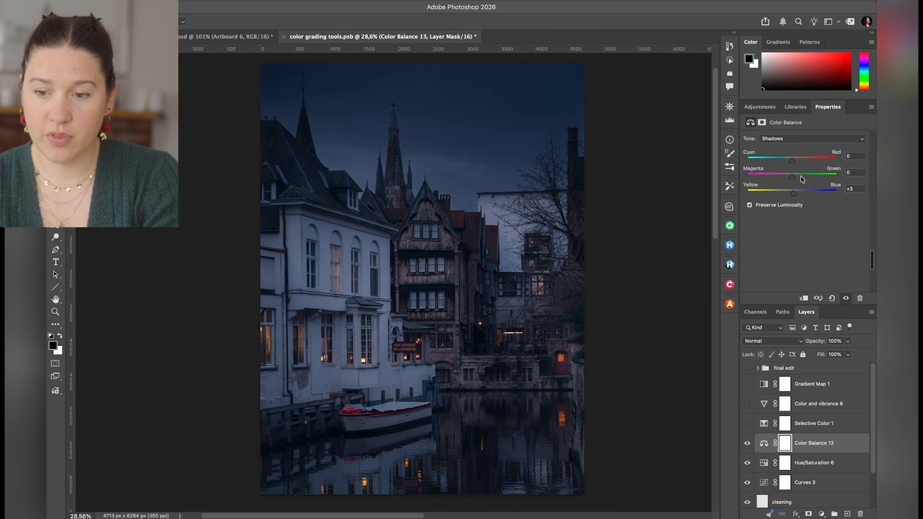
pyautogui.moveTo(793, 164); pyautogui.dragTo(790, 165)
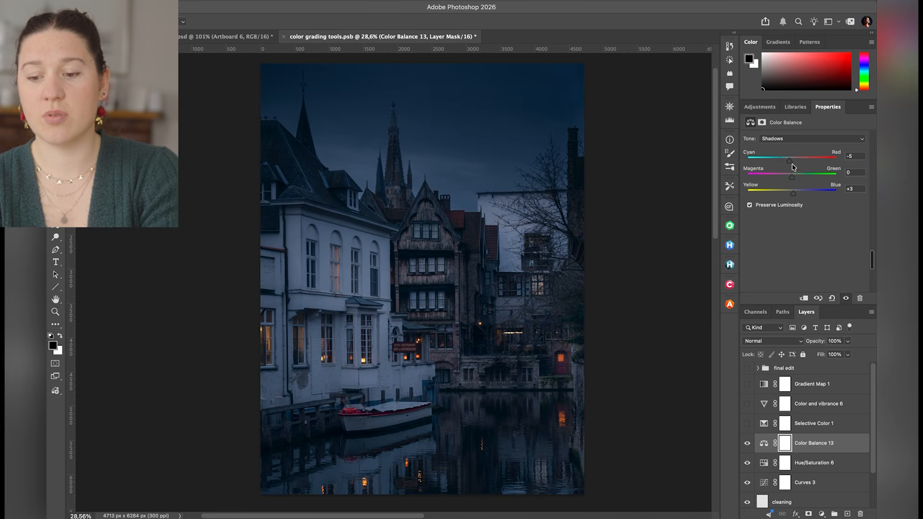
pyautogui.click(833, 298)
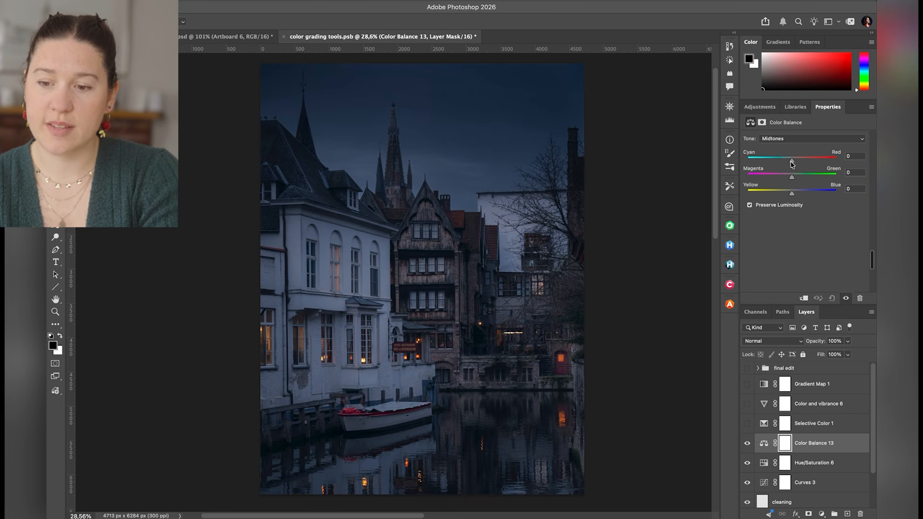
# Shift the Color Balance midtones slightly towards red and invert the layer's mask to black.
pyautogui.moveTo(794, 162); pyautogui.dragTo(800, 162)
pyautogui.click(784, 443)
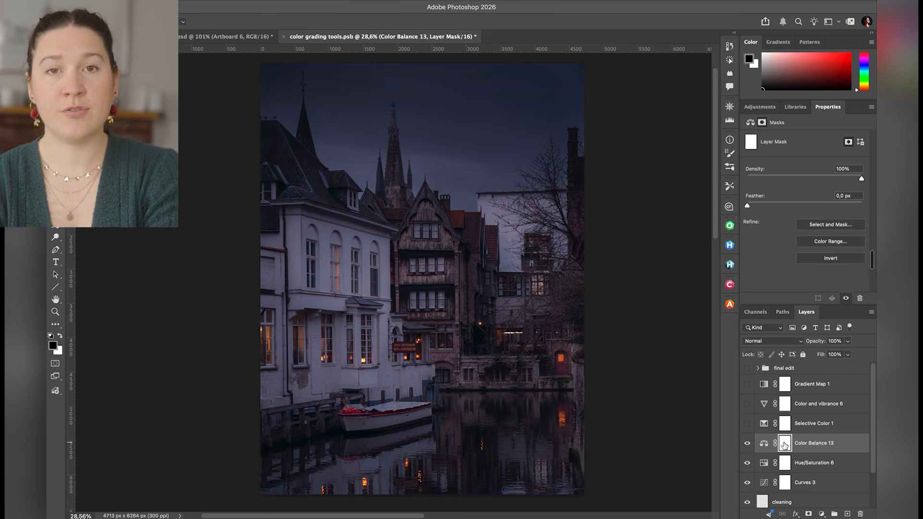
pyautogui.hotkey('ctrl', 'i')
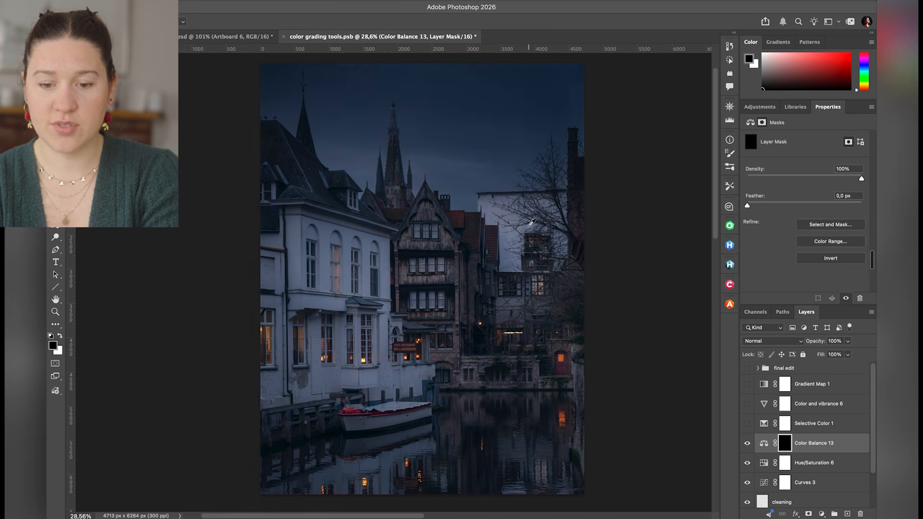
# Paint white with the Brush on the Color Balance mask over the reddish roofs to the right of the timber gable.
pyautogui.scroll(3, 532, 222)
pyautogui.scroll(2, 532, 221)
pyautogui.press('b')
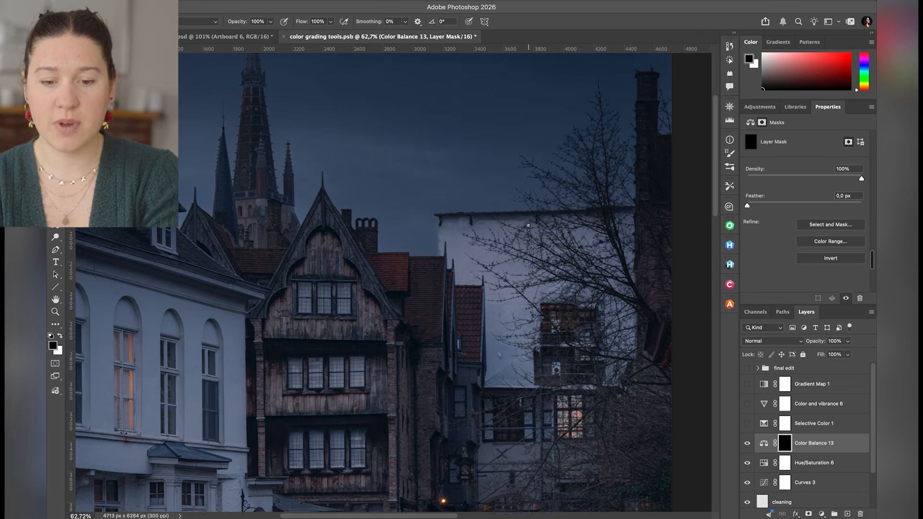
pyautogui.scroll(3, 400, 285)
pyautogui.moveTo(414, 244); pyautogui.dragTo(434, 248)
pyautogui.press('x')
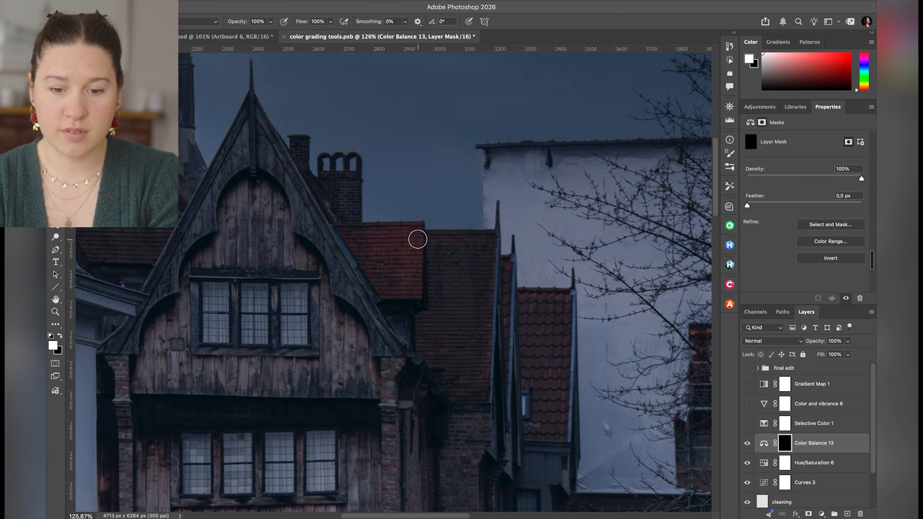
pyautogui.moveTo(410, 237)
pyautogui.mouseDown()
pyautogui.moveTo(373, 232)
pyautogui.moveTo(402, 234)
pyautogui.mouseUp()
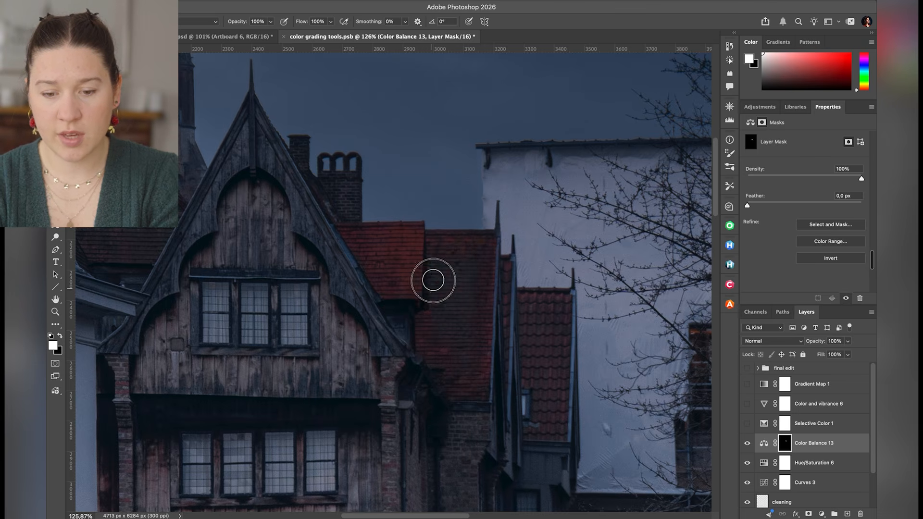
pyautogui.moveTo(465, 357)
pyautogui.mouseDown()
pyautogui.moveTo(436, 326)
pyautogui.moveTo(444, 252)
pyautogui.moveTo(434, 332)
pyautogui.mouseUp()
pyautogui.moveTo(545, 311); pyautogui.dragTo(523, 310)
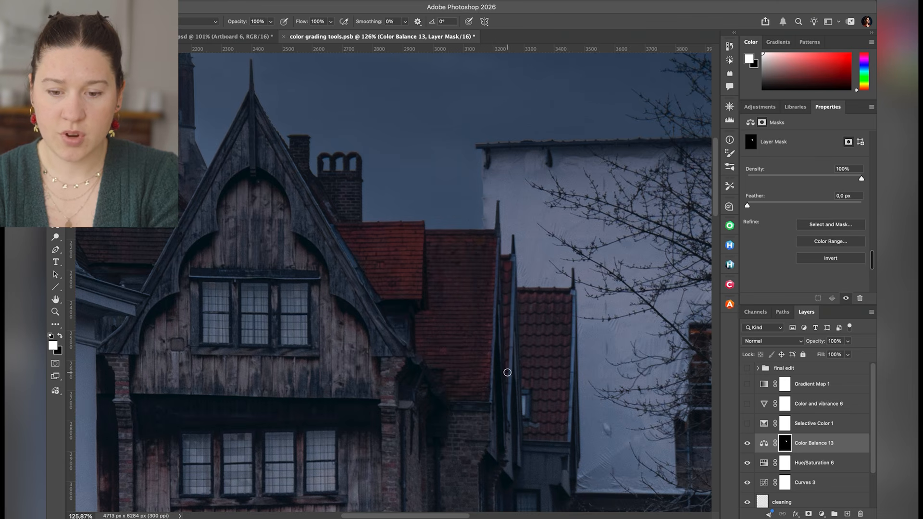
pyautogui.moveTo(540, 337); pyautogui.dragTo(550, 338)
pyautogui.moveTo(523, 294); pyautogui.dragTo(564, 299)
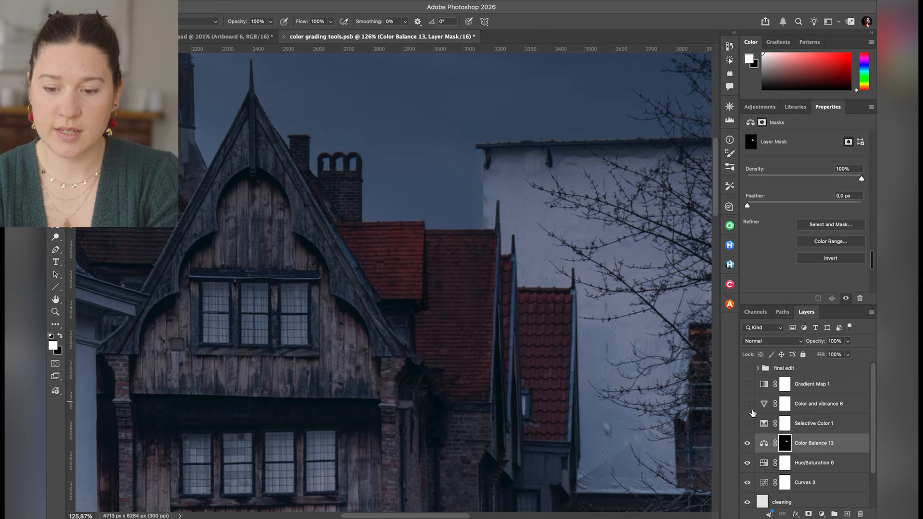
# Compare the painted roofs with the Color Balance layer hidden and shown.
pyautogui.click(746, 444)
pyautogui.click(747, 444)
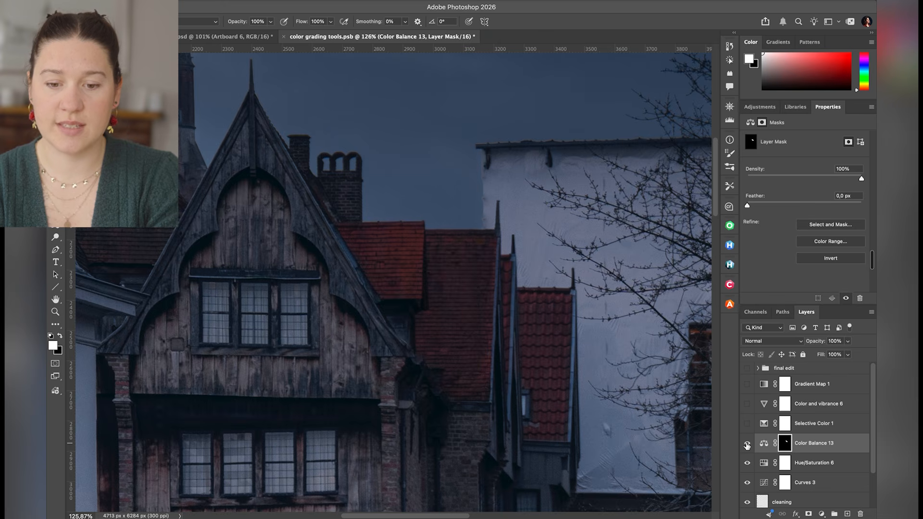
pyautogui.click(747, 444)
pyautogui.click(746, 444)
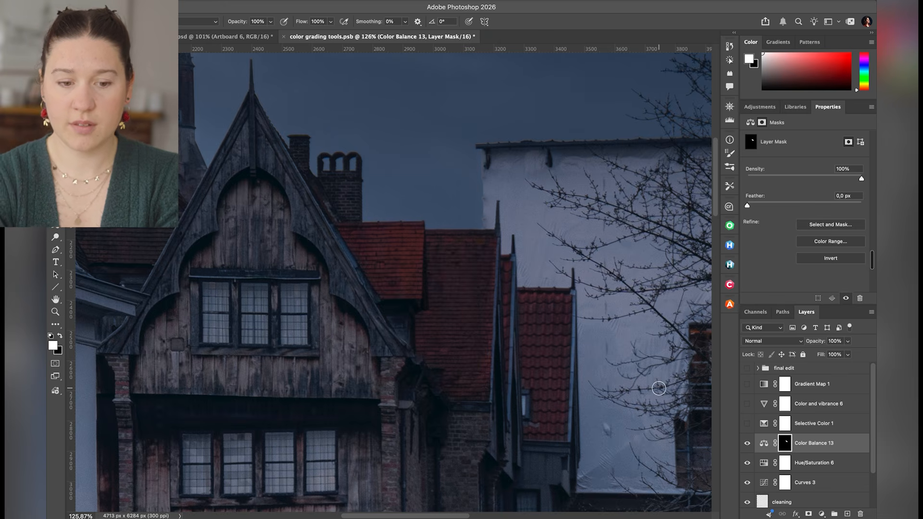
# Paint white on the mask over the roofs left of the timber gable and the church tower's side turrets, and switch to the Eraser.
pyautogui.hscroll(-5, 289, 323)
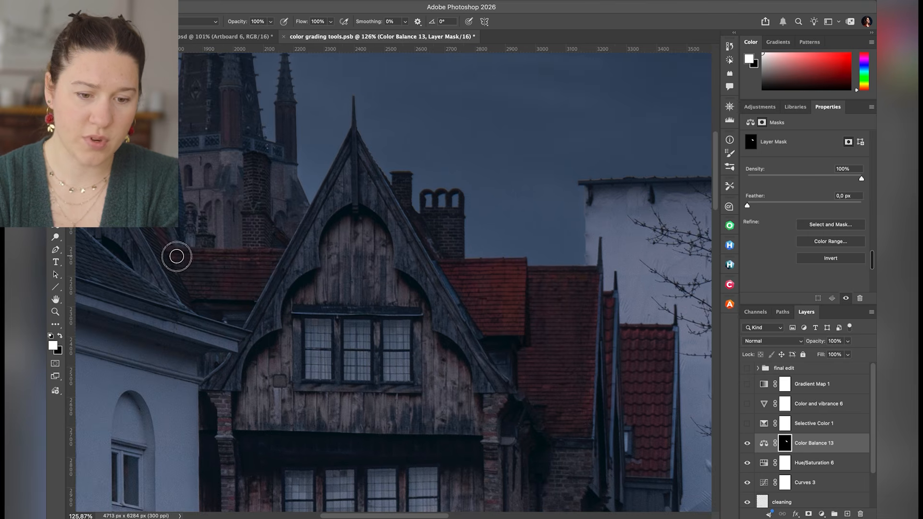
pyautogui.moveTo(199, 277)
pyautogui.mouseDown()
pyautogui.moveTo(181, 267)
pyautogui.moveTo(250, 263)
pyautogui.mouseUp()
pyautogui.moveTo(187, 216); pyautogui.dragTo(179, 215)
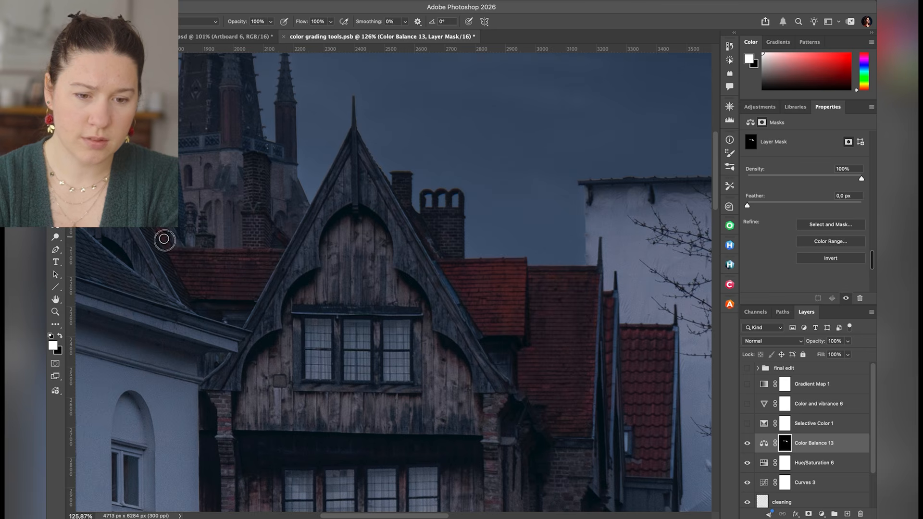
pyautogui.moveTo(245, 99)
pyautogui.mouseDown()
pyautogui.moveTo(235, 141)
pyautogui.moveTo(227, 141)
pyautogui.moveTo(226, 90)
pyautogui.mouseUp()
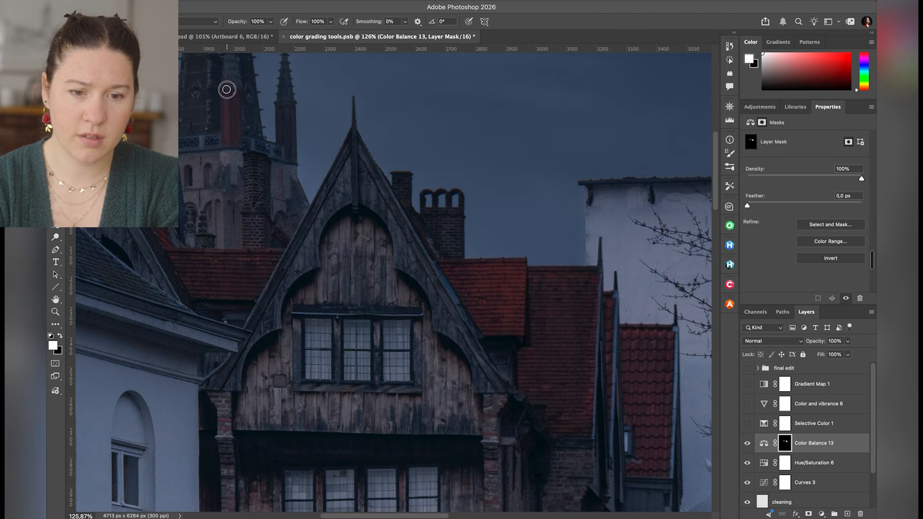
pyautogui.moveTo(281, 107)
pyautogui.mouseDown()
pyautogui.moveTo(282, 137)
pyautogui.moveTo(287, 104)
pyautogui.moveTo(291, 131)
pyautogui.mouseUp()
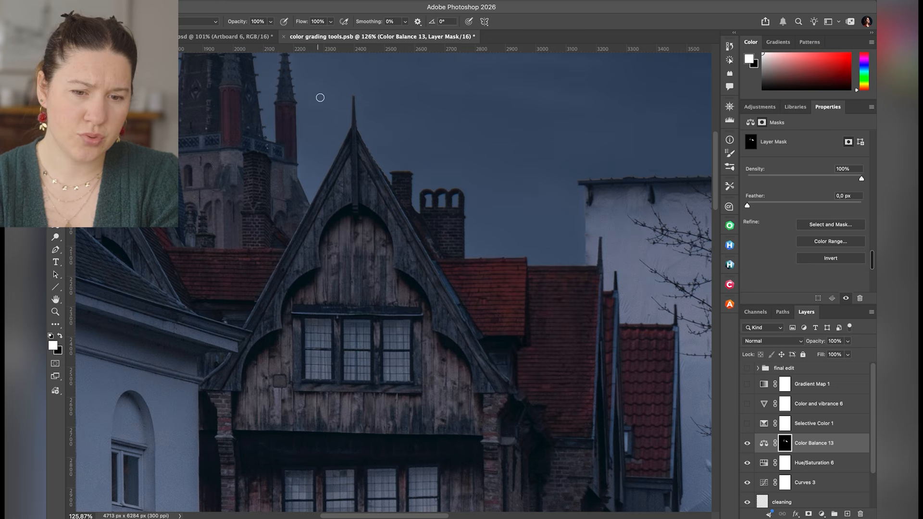
pyautogui.press('e')
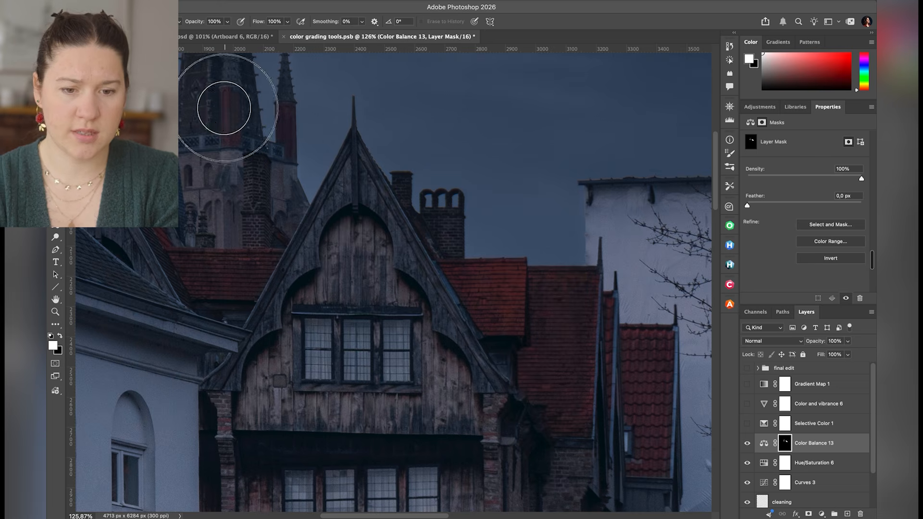
# Compare the whole photo with the Color Balance layer hidden and shown.
pyautogui.scroll(-6, 284, 142)
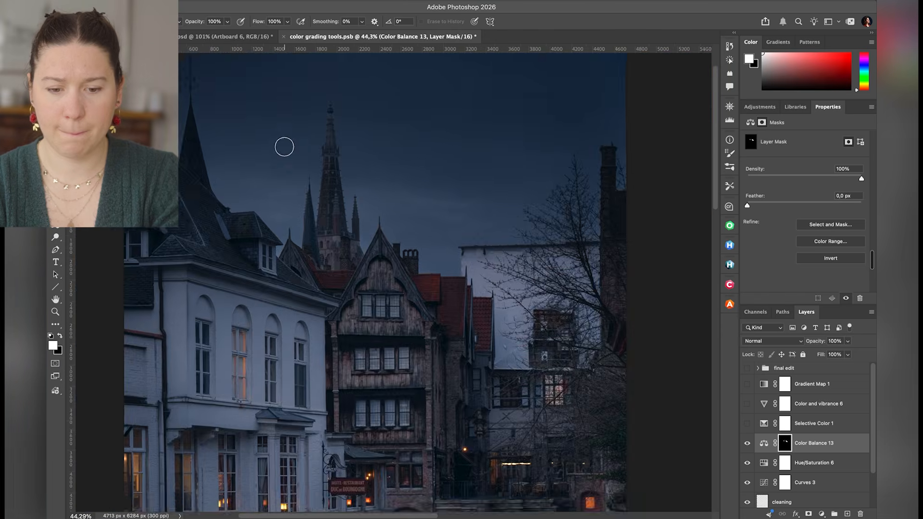
pyautogui.scroll(-2, 284, 147)
pyautogui.click(748, 445)
pyautogui.click(748, 444)
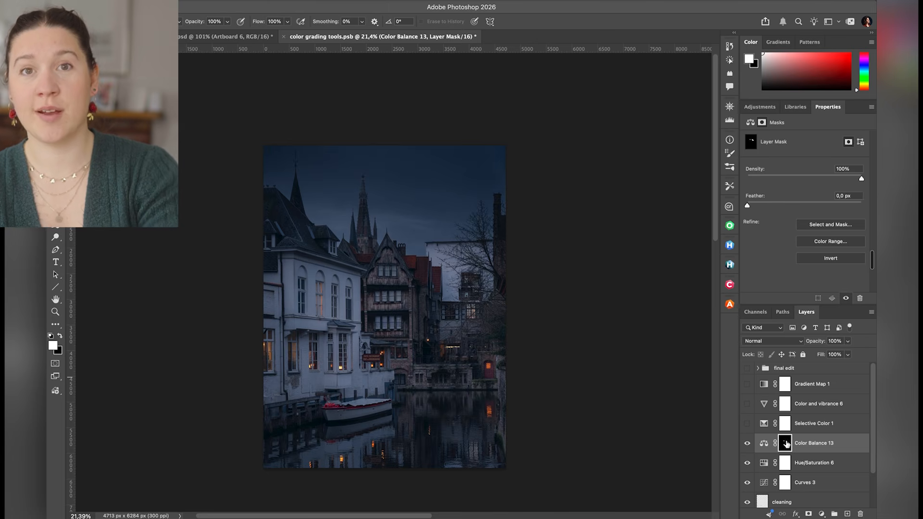
# Show the Selective Color layer, review its color ranges and keep Reds as the range to adjust.
pyautogui.click(768, 425)
pyautogui.click(748, 423)
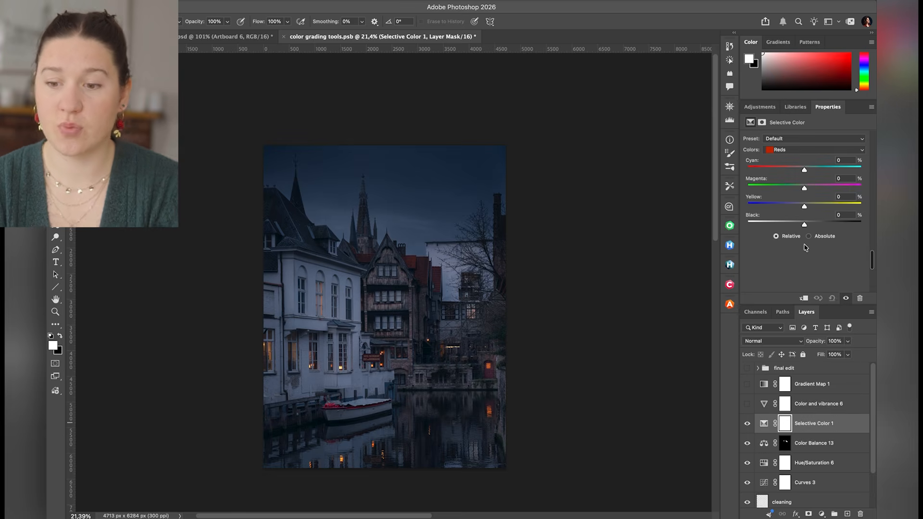
pyautogui.click(803, 153)
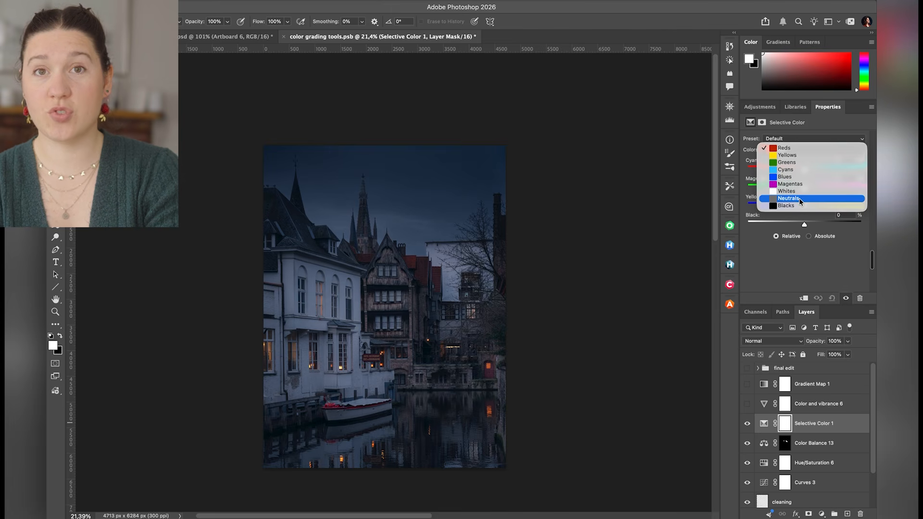
pyautogui.click(809, 150)
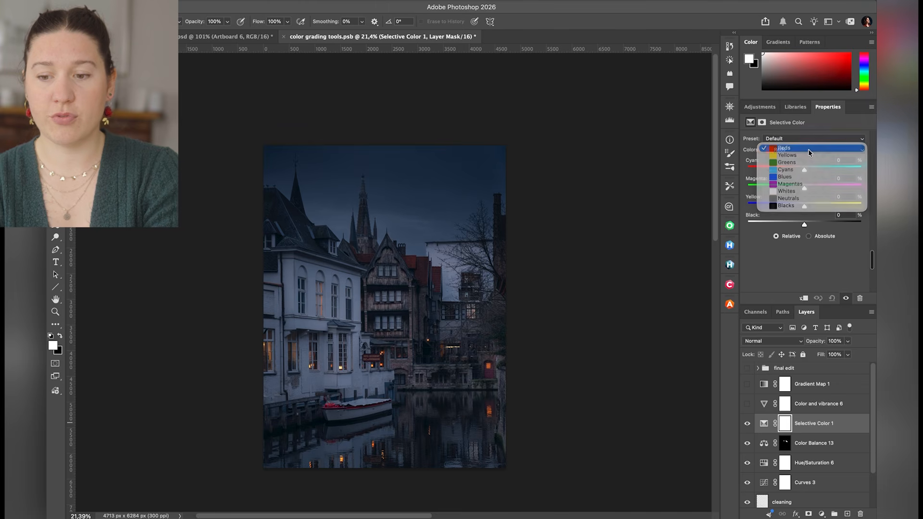
# Try setting the reds' cyan to +97% in Selective Color and compare the photo with the layer hidden and shown.
pyautogui.scroll(3, 534, 338)
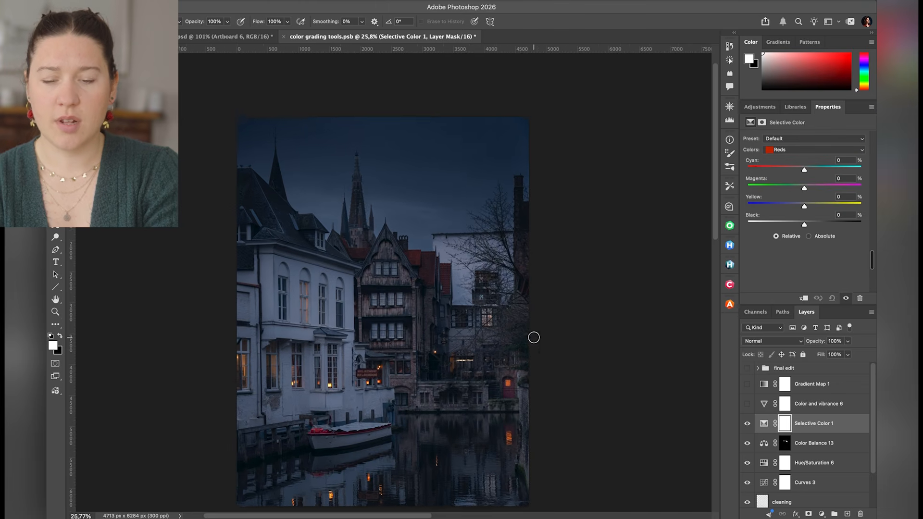
pyautogui.scroll(-2, 534, 337)
pyautogui.scroll(2, 534, 338)
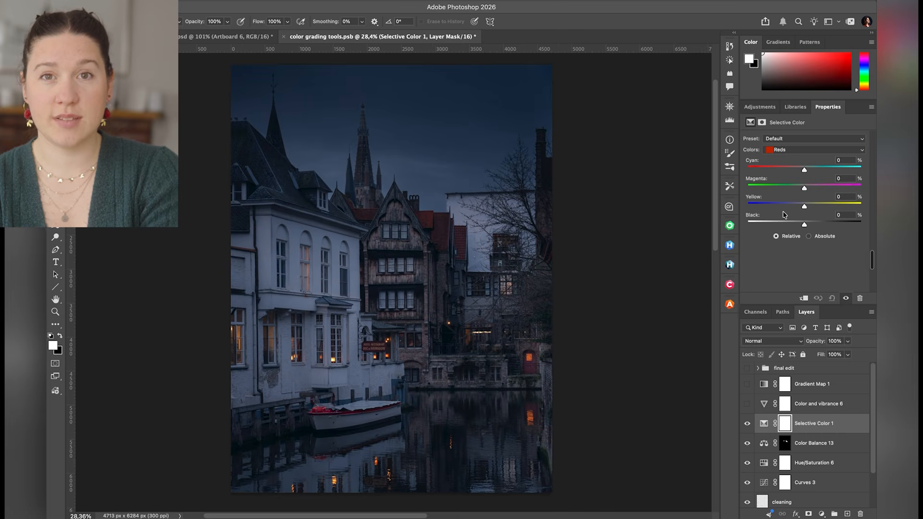
pyautogui.click(805, 172)
pyautogui.moveTo(806, 171); pyautogui.dragTo(860, 164)
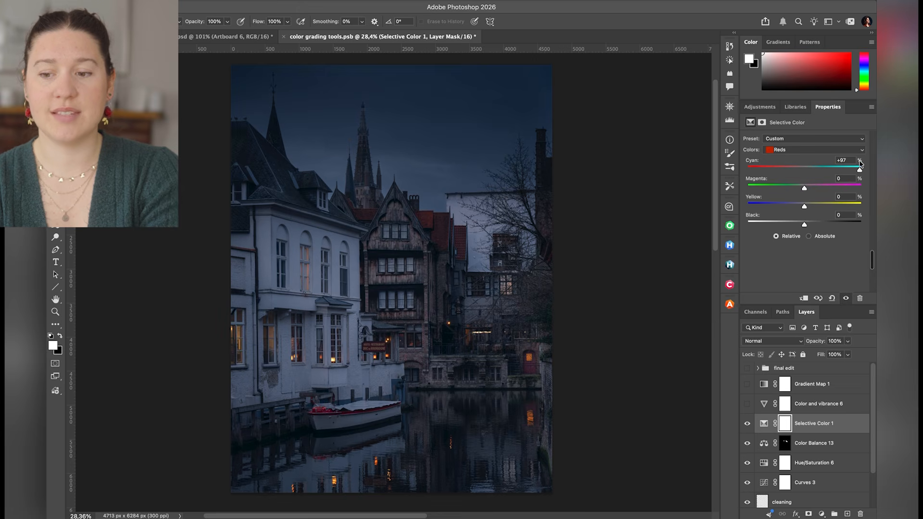
pyautogui.click(748, 424)
pyautogui.click(748, 424)
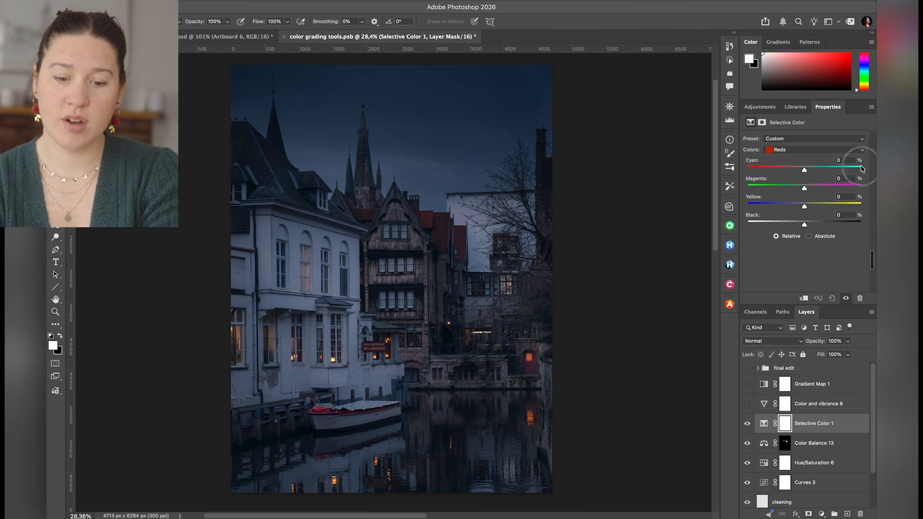
# Set the reds' cyan to +100% in the Selective Color adjustment and check the photo with the layer hidden and shown.
pyautogui.moveTo(804, 170); pyautogui.dragTo(862, 171)
pyautogui.click(747, 422)
pyautogui.click(747, 423)
# Zoom in on the boat and compare the reds with the Selective Color layer hidden and shown.
pyautogui.press('super+plus')
pyautogui.press('super+plus')
pyautogui.press('super+plus')
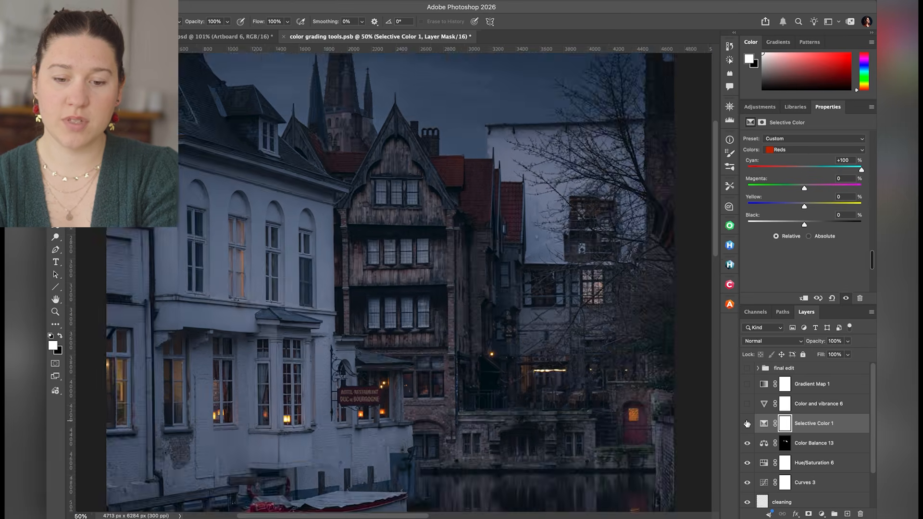
pyautogui.scroll(-5, 446, 405)
pyautogui.scroll(-3, 445, 405)
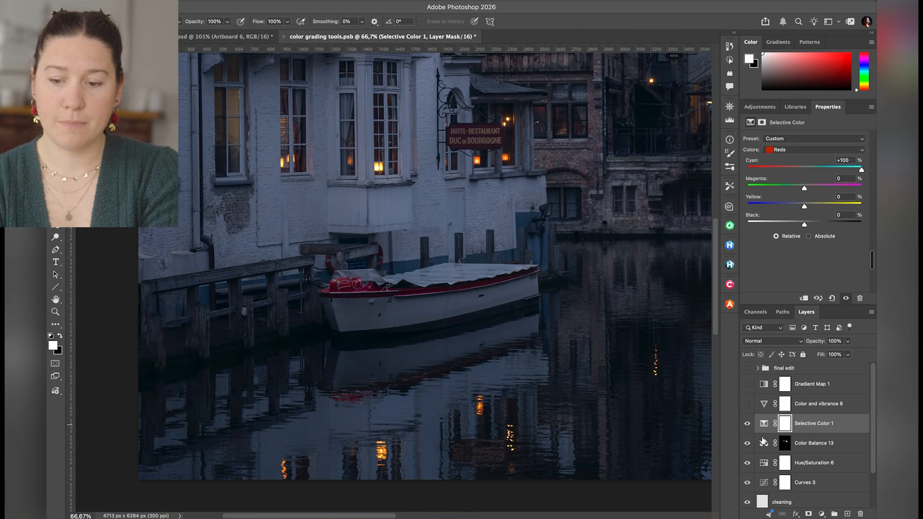
pyautogui.click(746, 423)
pyautogui.click(746, 423)
pyautogui.click(746, 424)
pyautogui.click(746, 424)
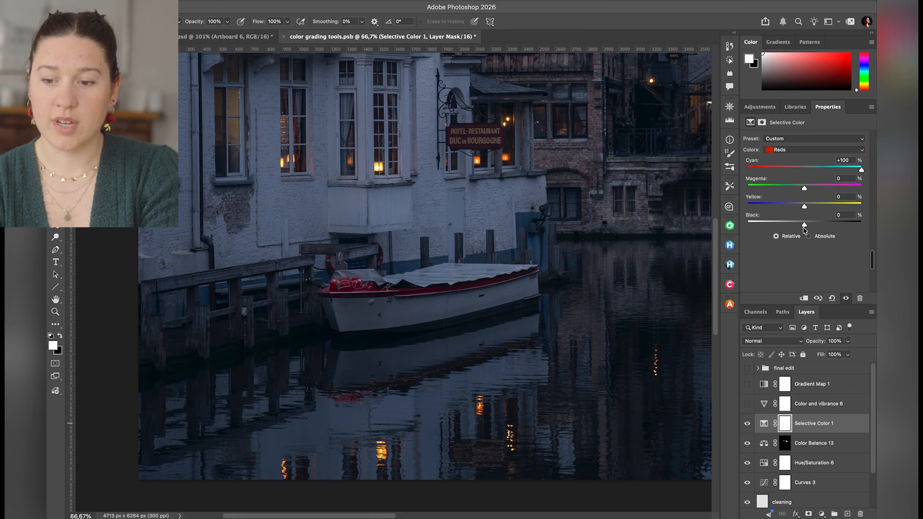
# Try setting the reds' black to +12% in Selective Color while viewing the whole photo, and undo it.
pyautogui.scroll(-3, 650, 239)
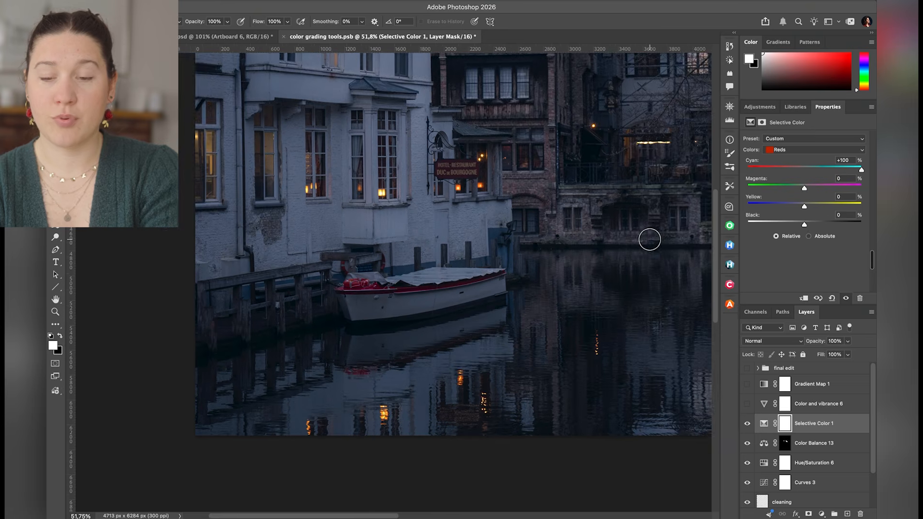
pyautogui.scroll(3, 649, 240)
pyautogui.scroll(-4, 649, 240)
pyautogui.scroll(4, 649, 241)
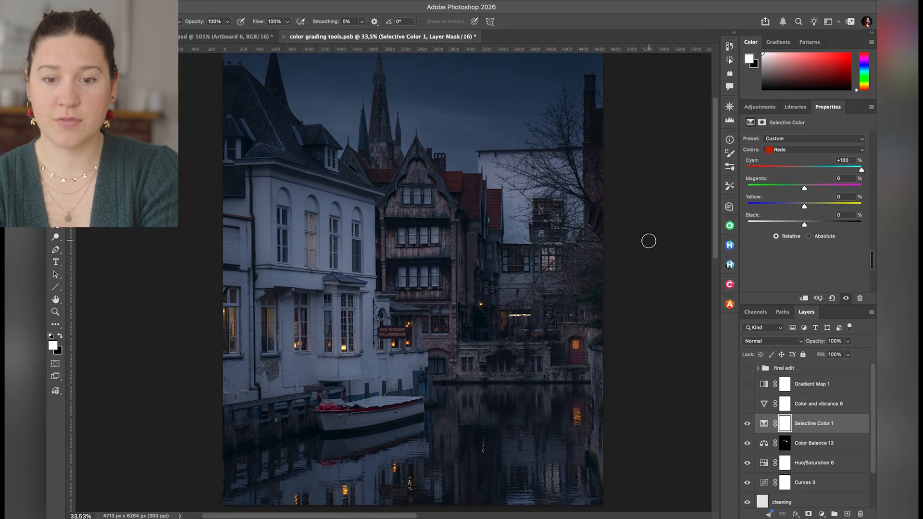
pyautogui.scroll(-2, 649, 241)
pyautogui.scroll(2, 649, 241)
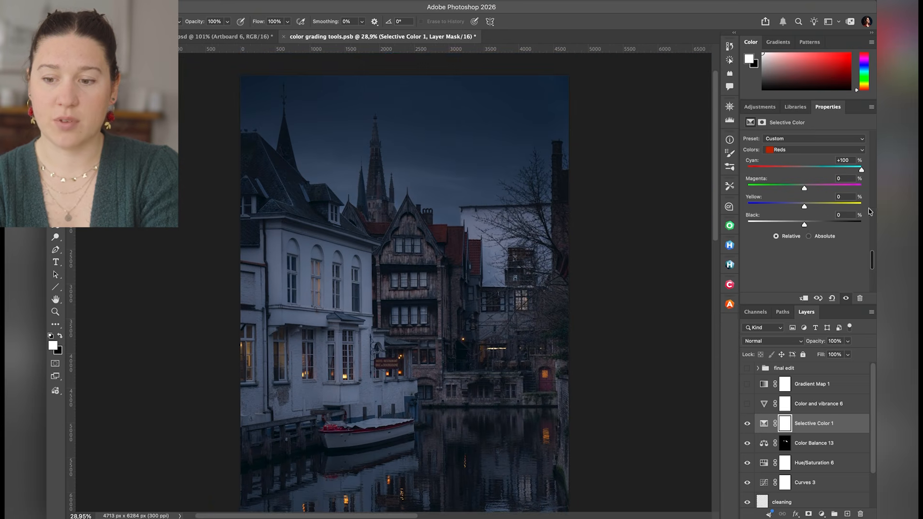
pyautogui.click(805, 225)
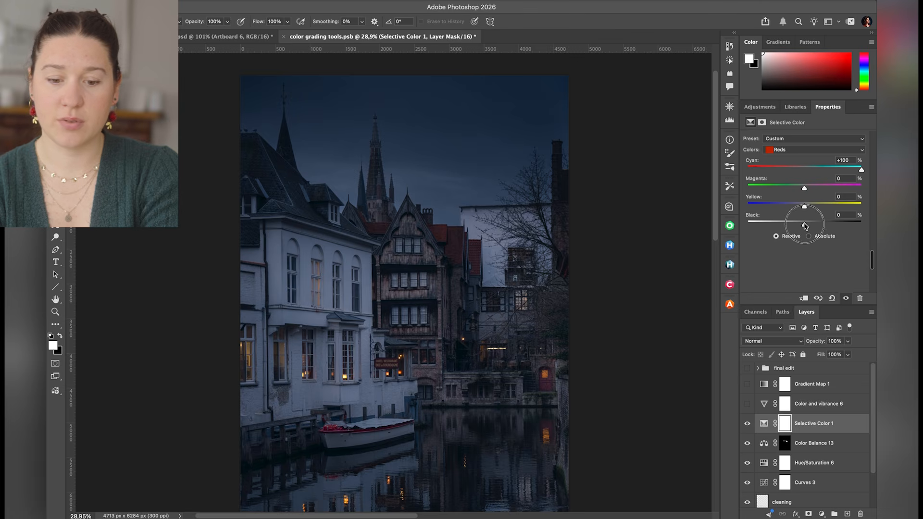
pyautogui.moveTo(805, 226)
pyautogui.mouseDown()
pyautogui.moveTo(755, 226)
pyautogui.moveTo(820, 225)
pyautogui.moveTo(804, 225)
pyautogui.moveTo(812, 225)
pyautogui.mouseUp()
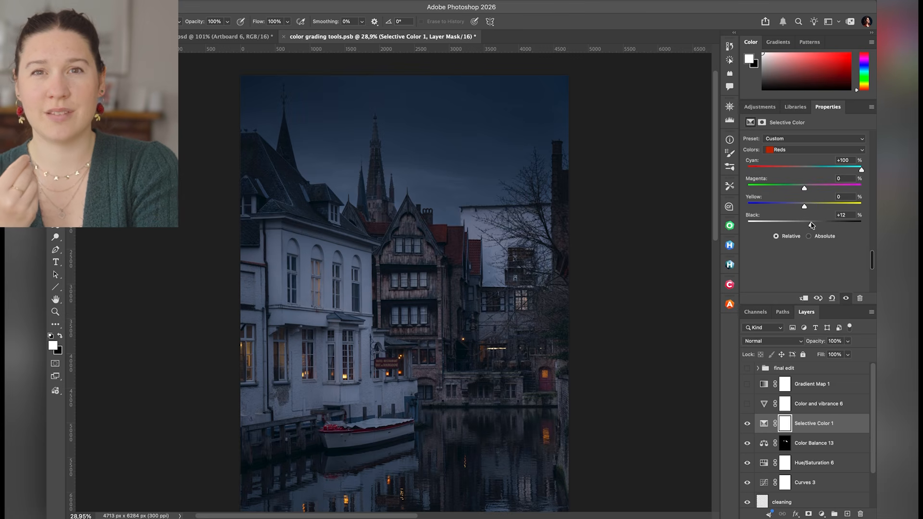
pyautogui.press('super+z')
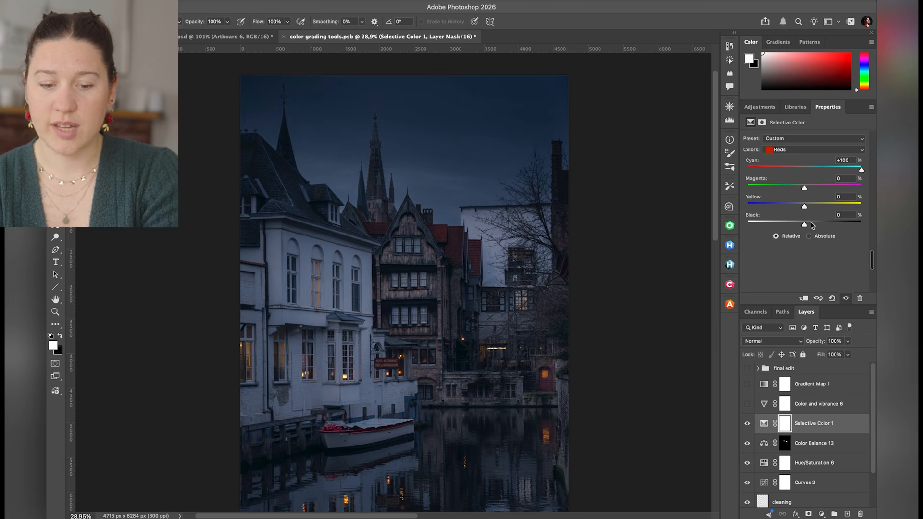
# Try setting the reds' black to +46%, compare the boat with the layer hidden and shown, and undo the change.
pyautogui.scroll(2, 410, 445)
pyautogui.scroll(5, 409, 444)
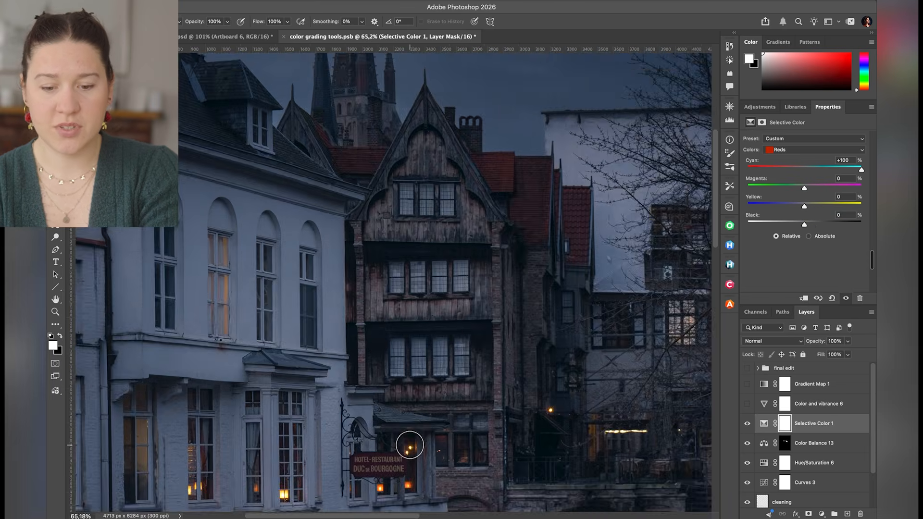
pyautogui.scroll(3, 410, 445)
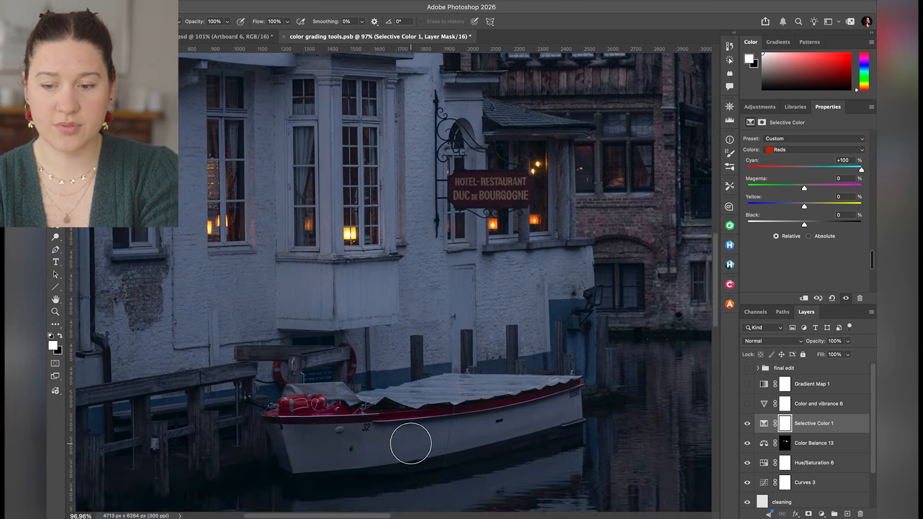
pyautogui.moveTo(804, 225); pyautogui.dragTo(831, 222)
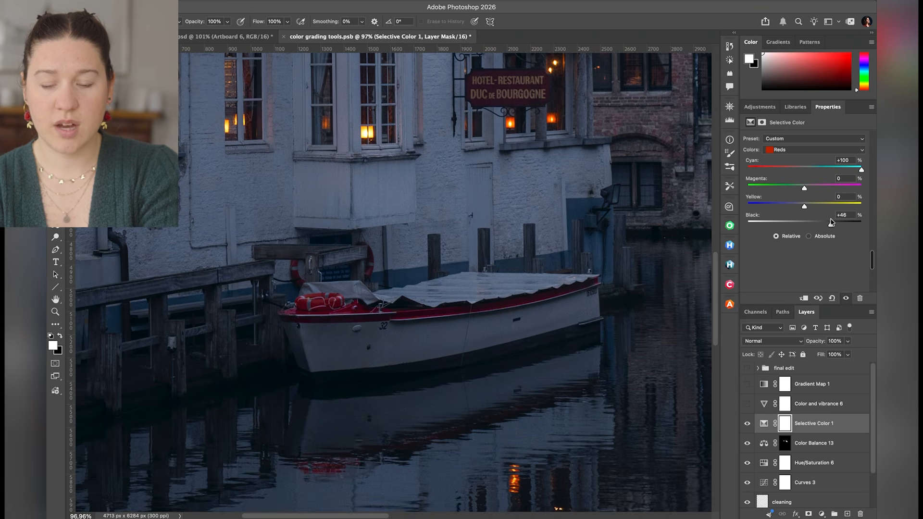
pyautogui.click(747, 424)
pyautogui.click(747, 425)
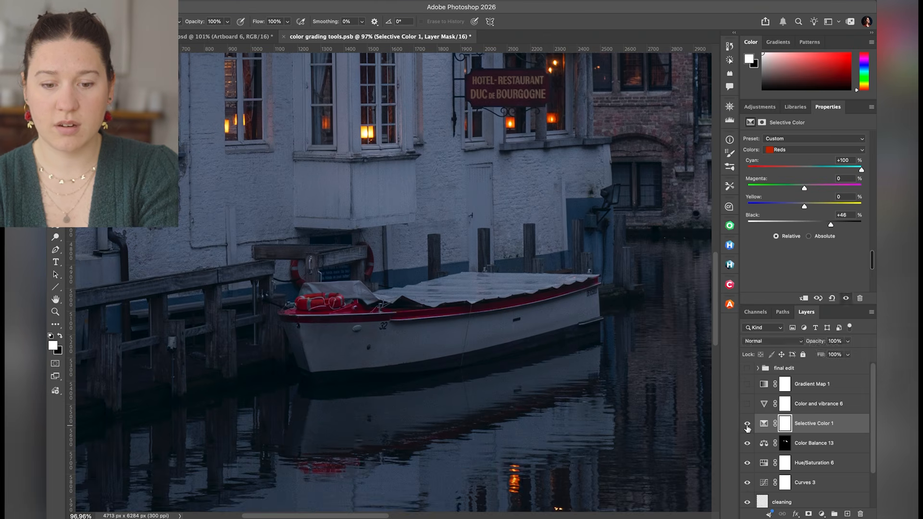
pyautogui.click(747, 425)
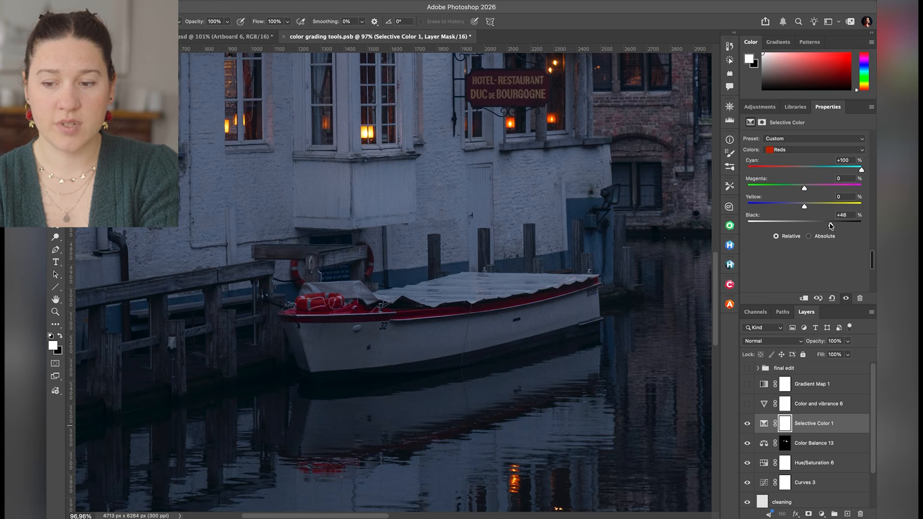
pyautogui.hotkey('ctrl', 'z')
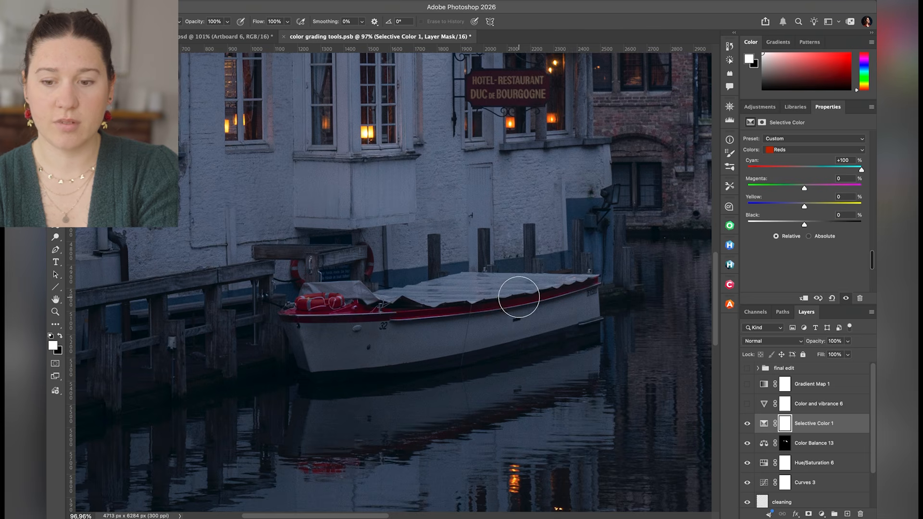
# Switch Selective Color to the Blacks range and set its magenta to +6%.
pyautogui.scroll(-6, 518, 300)
pyautogui.scroll(-3, 518, 299)
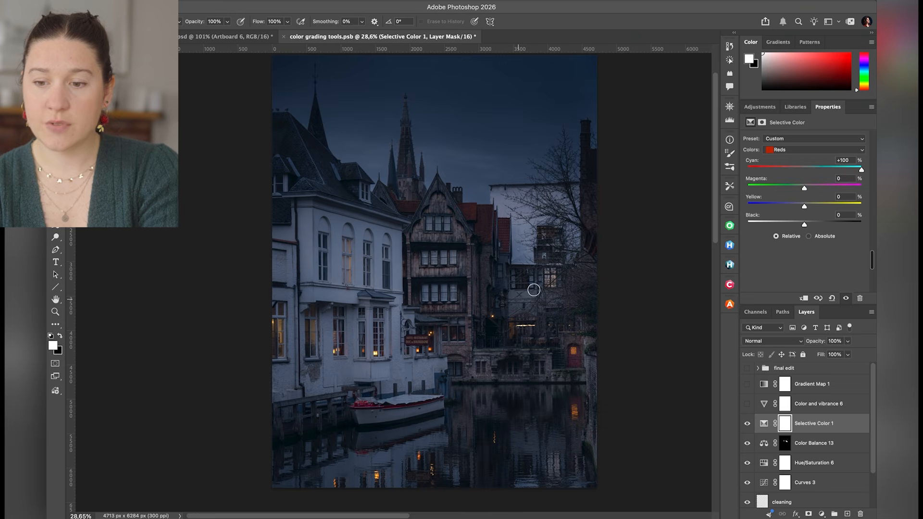
pyautogui.click(816, 151)
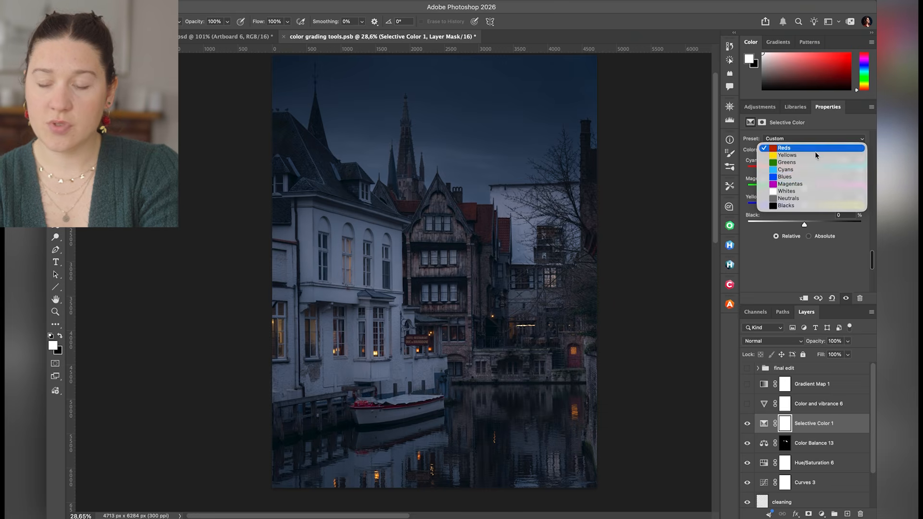
pyautogui.click(795, 206)
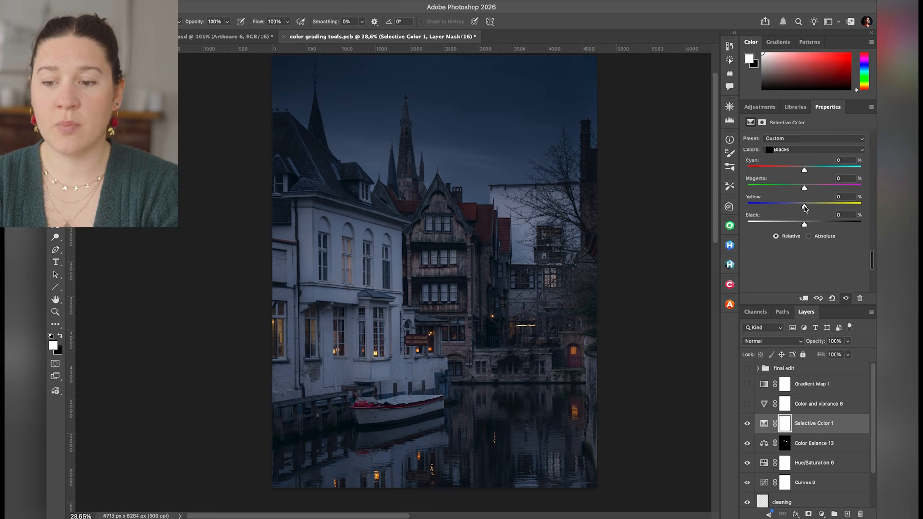
pyautogui.click(805, 190)
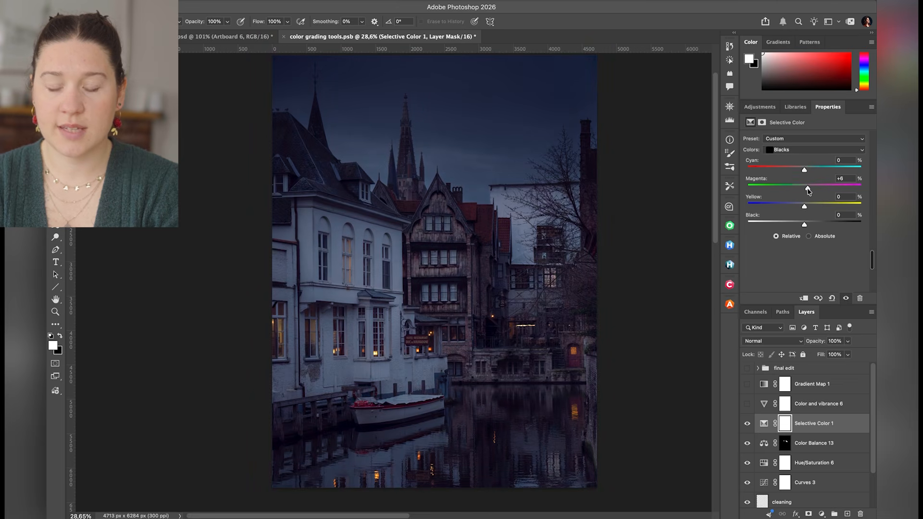
# Switch Selective Color to the Whites range and set magenta to -26% and yellow to +26%.
pyautogui.click(816, 151)
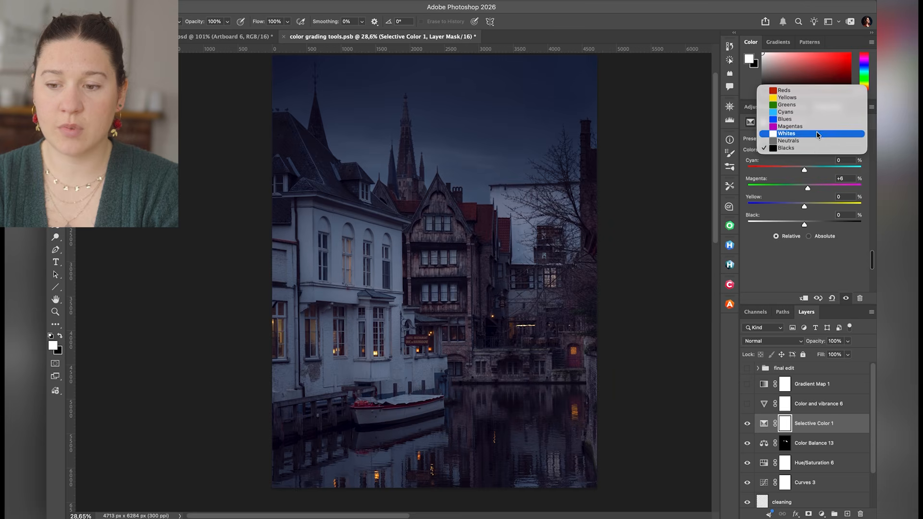
pyautogui.click(812, 137)
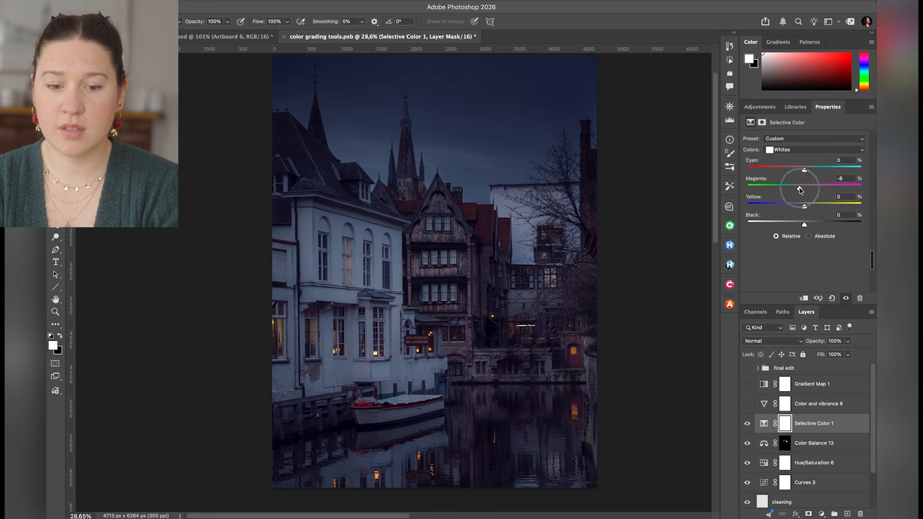
pyautogui.moveTo(795, 191); pyautogui.dragTo(801, 192)
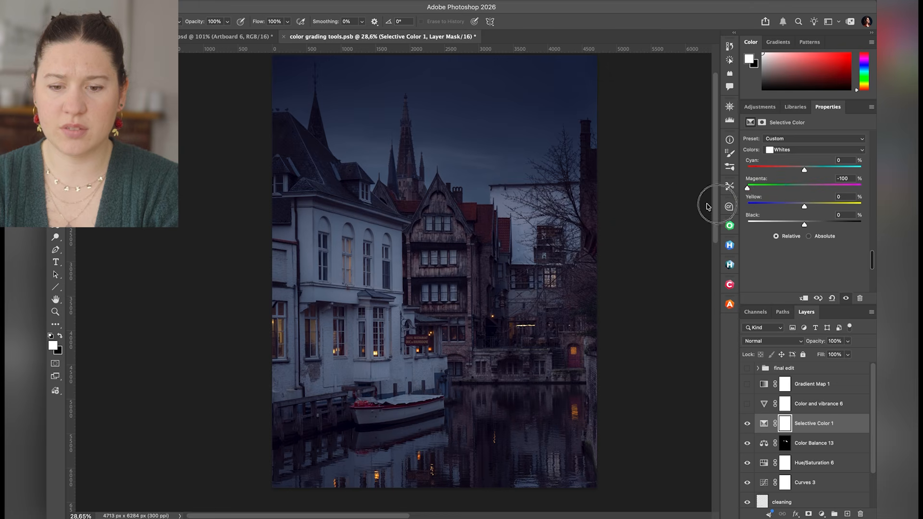
pyautogui.moveTo(769, 188); pyautogui.dragTo(819, 207)
# Compare the whole photo with the Selective Color layer hidden and shown, and review the available color ranges.
pyautogui.click(747, 424)
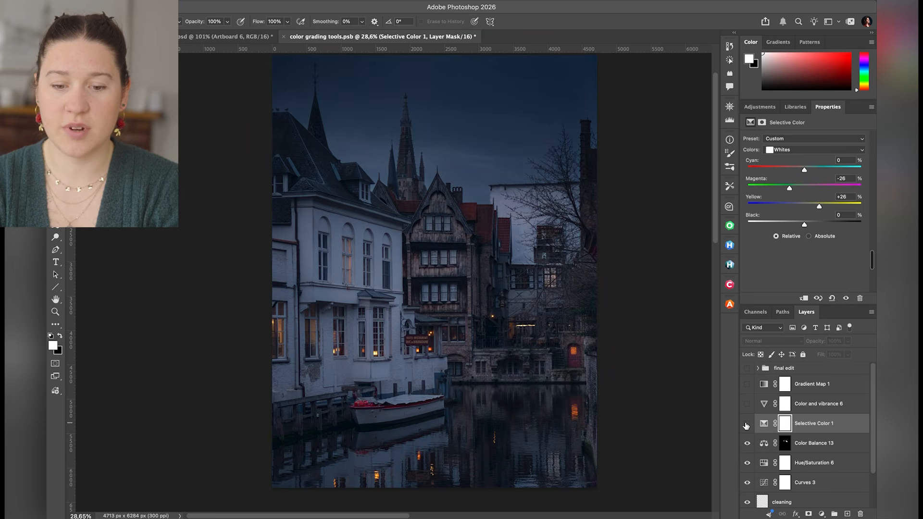
pyautogui.click(747, 424)
pyautogui.click(747, 424)
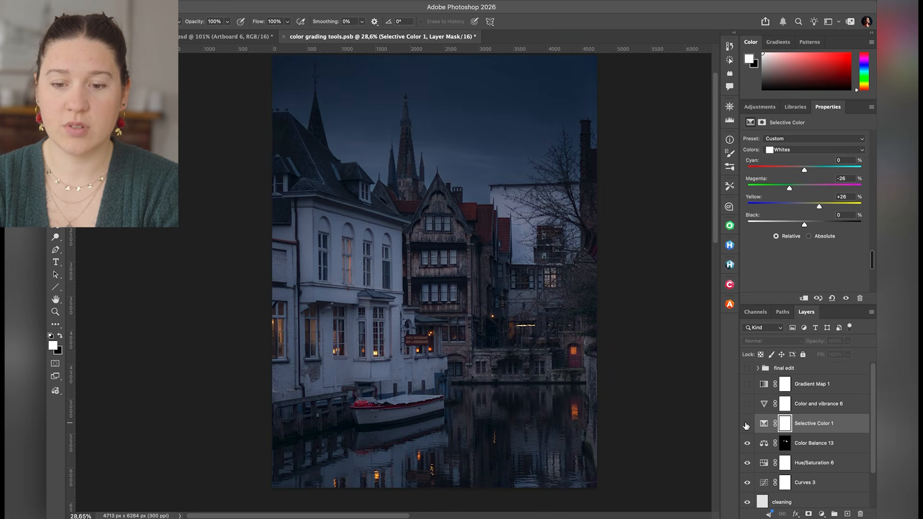
pyautogui.click(746, 424)
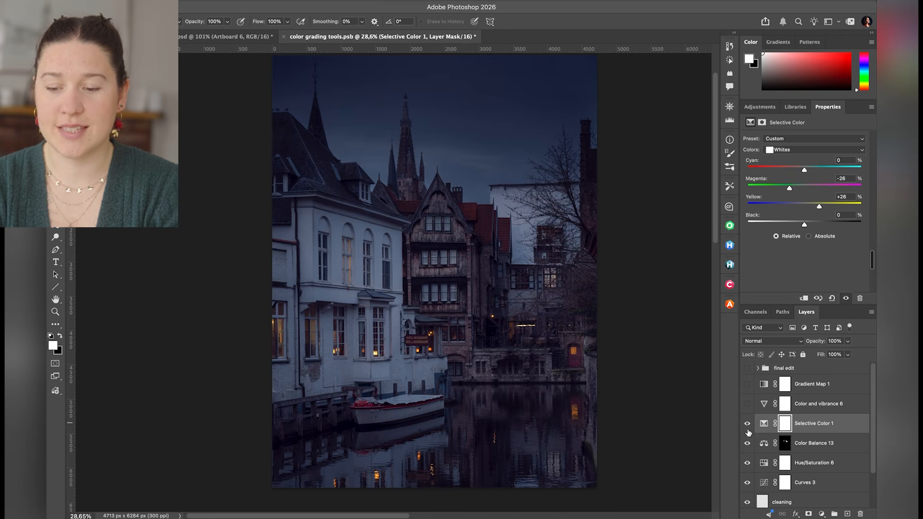
pyautogui.hscroll(2, 666, 309)
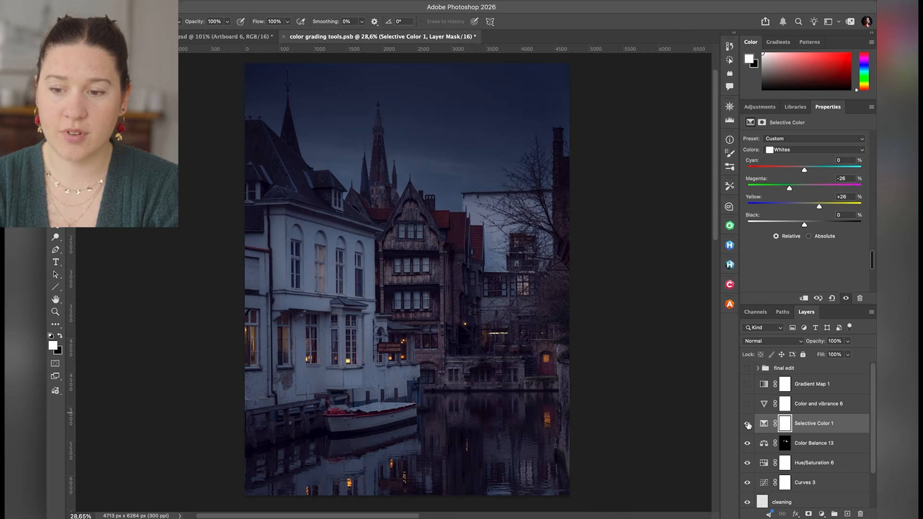
pyautogui.click(792, 153)
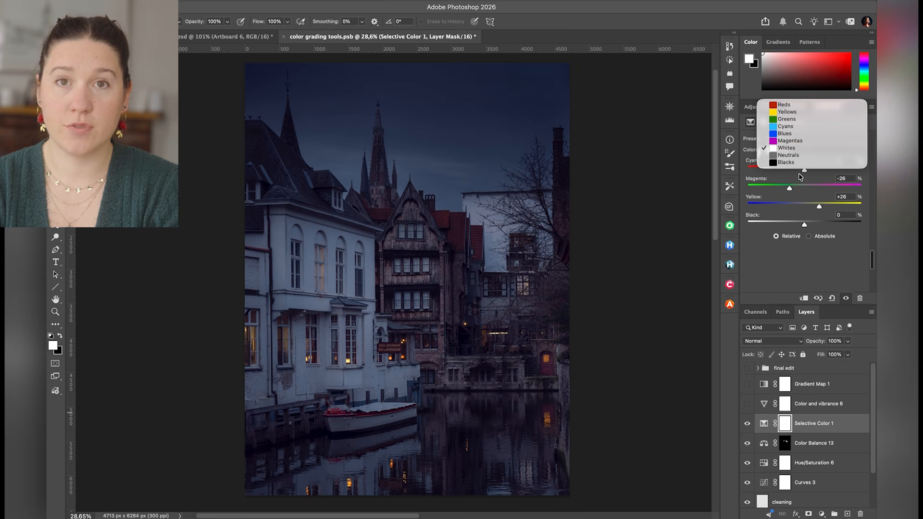
pyautogui.click(785, 274)
# Hide the Selective Color layer, and show and select the Color and vibrance layer.
pyautogui.click(747, 424)
pyautogui.click(747, 404)
pyautogui.click(764, 405)
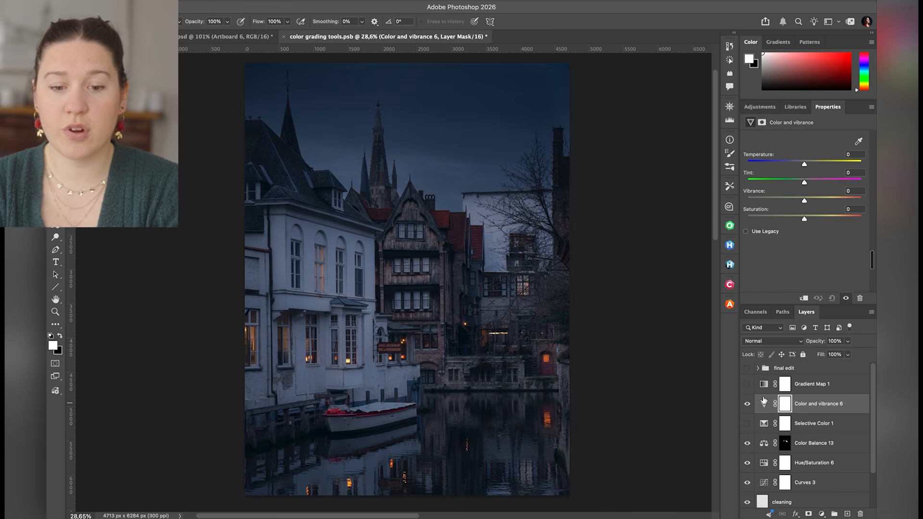
# Try the temperature and tint in the Color and vibrance layer, settling on temperature +5, tint 0 and saturation +24.
pyautogui.click(805, 166)
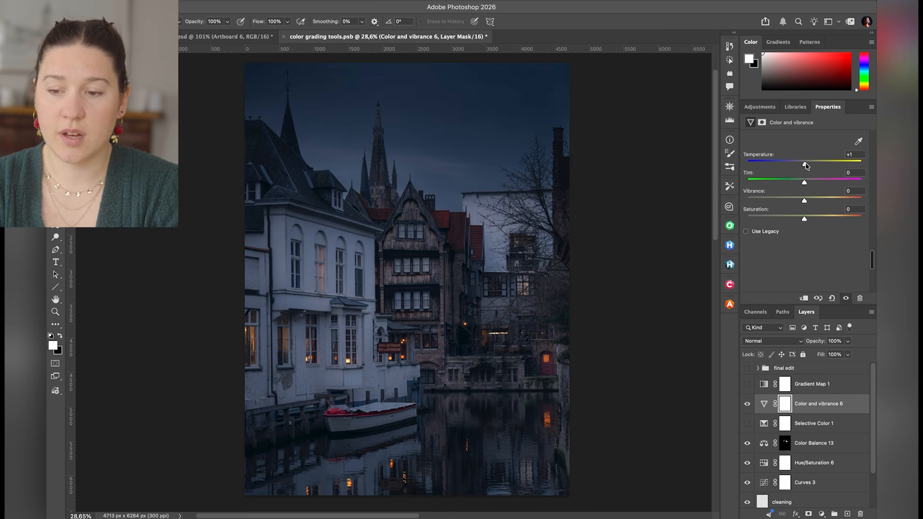
pyautogui.moveTo(805, 166)
pyautogui.mouseDown()
pyautogui.moveTo(800, 183)
pyautogui.moveTo(810, 185)
pyautogui.moveTo(810, 165)
pyautogui.moveTo(836, 164)
pyautogui.moveTo(797, 164)
pyautogui.mouseUp()
pyautogui.doubleClick(809, 184)
pyautogui.moveTo(804, 165); pyautogui.dragTo(809, 165)
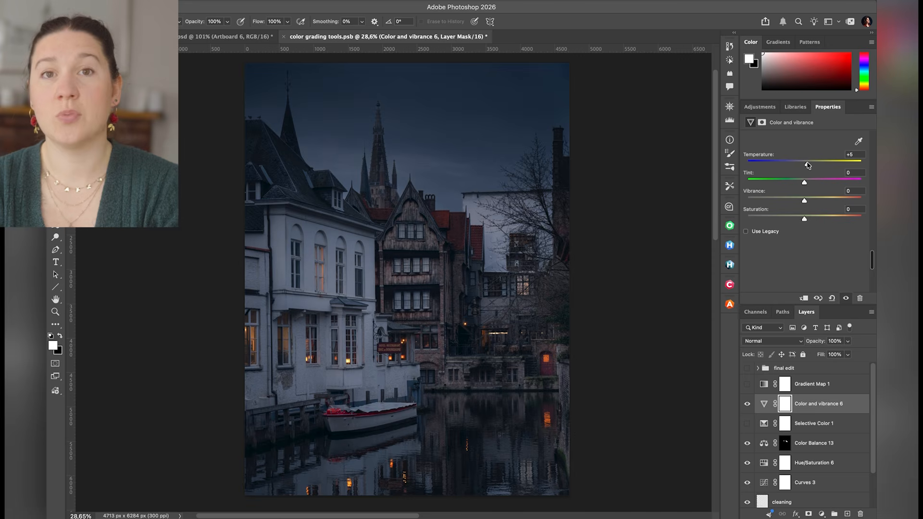
pyautogui.moveTo(804, 203); pyautogui.dragTo(819, 221)
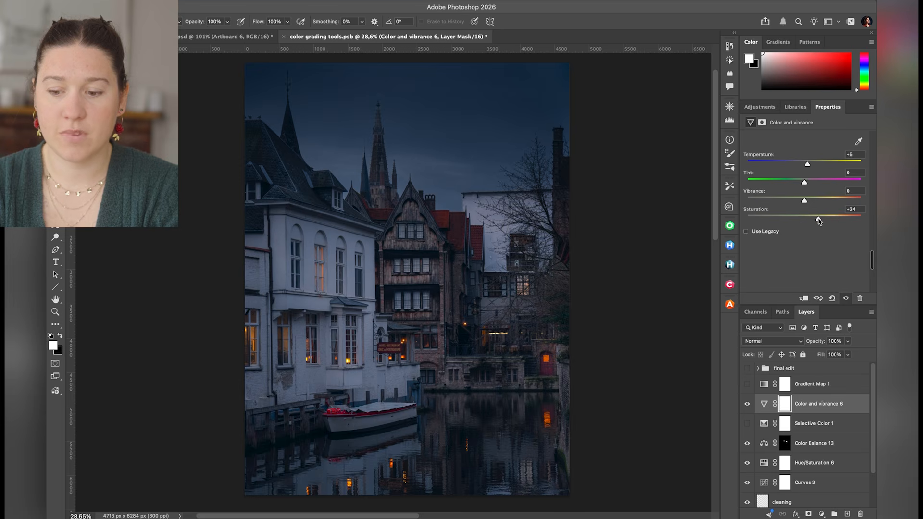
# Show and select the Gradient Map layer, and set its gradient's dark stop to a deep blue, about #04132a.
pyautogui.click(765, 387)
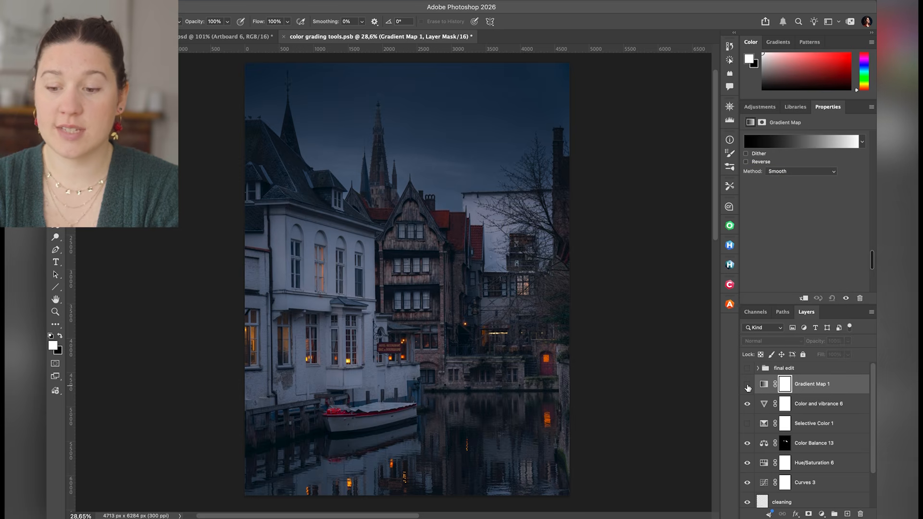
pyautogui.click(747, 385)
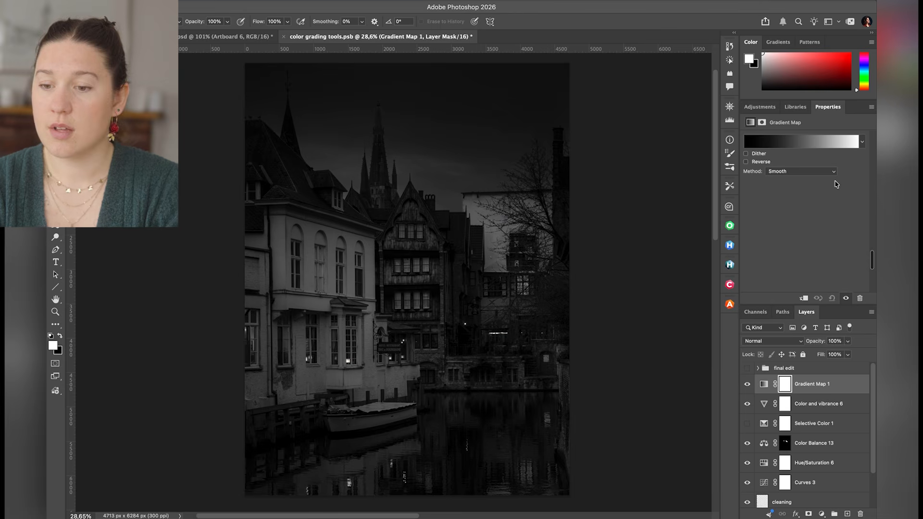
pyautogui.click(802, 140)
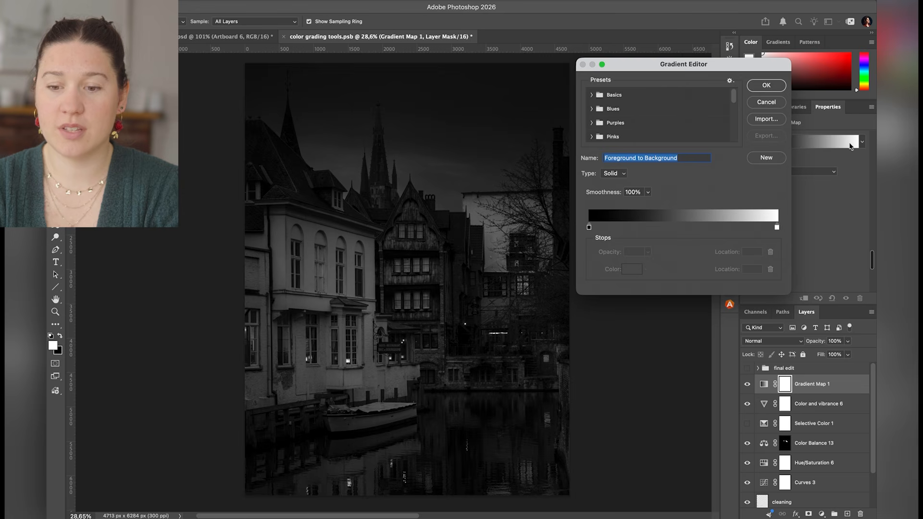
pyautogui.click(588, 227)
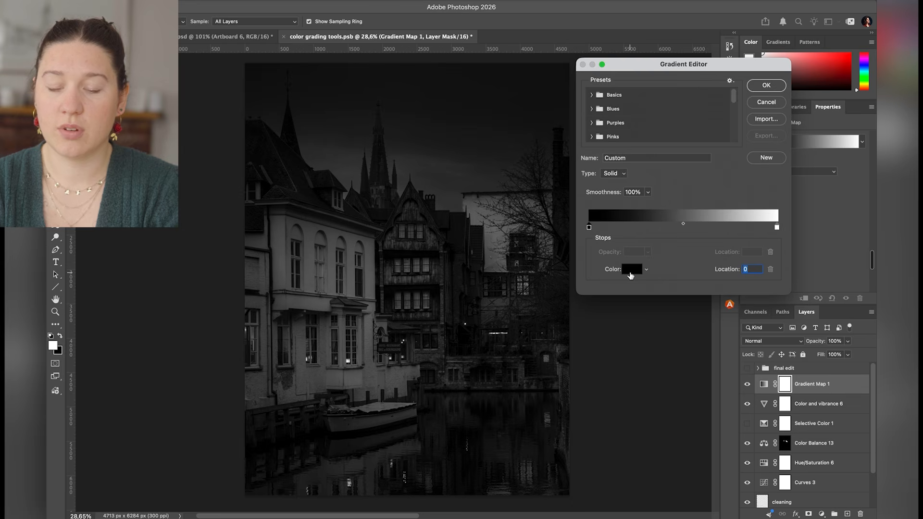
pyautogui.click(631, 272)
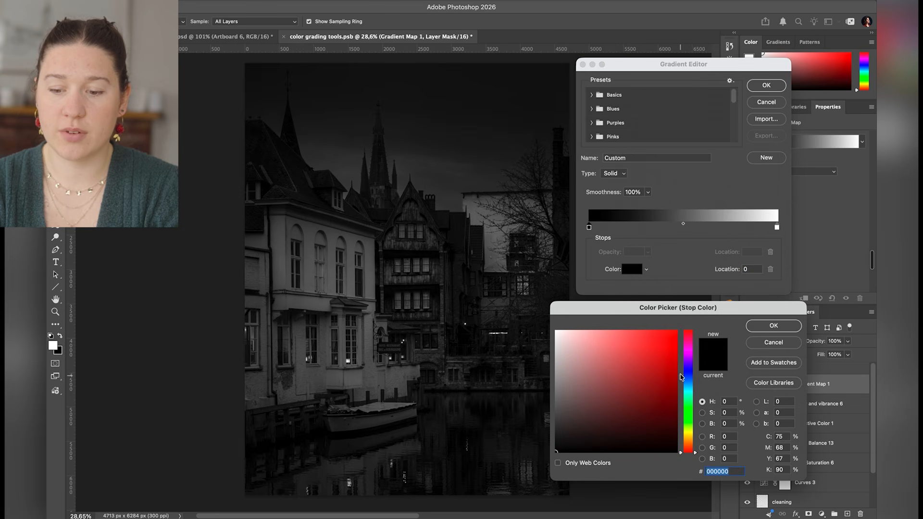
pyautogui.click(689, 374)
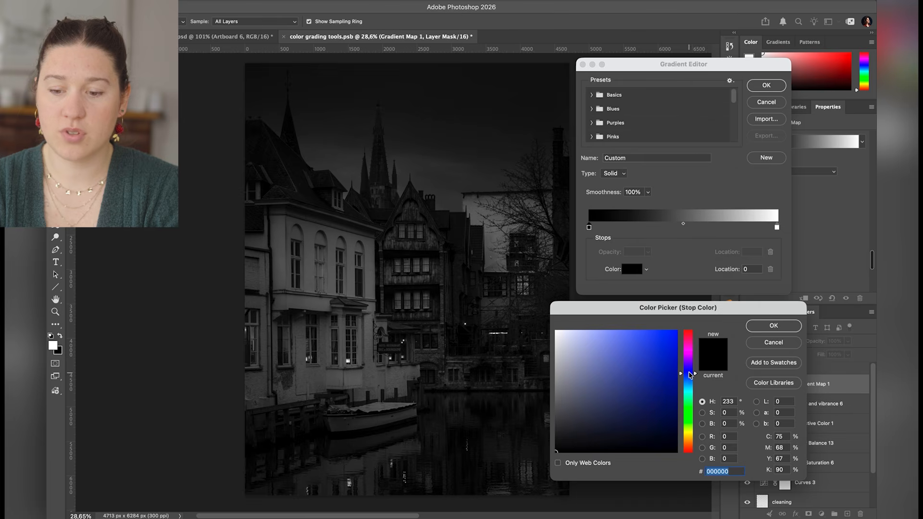
pyautogui.moveTo(690, 377); pyautogui.dragTo(666, 432)
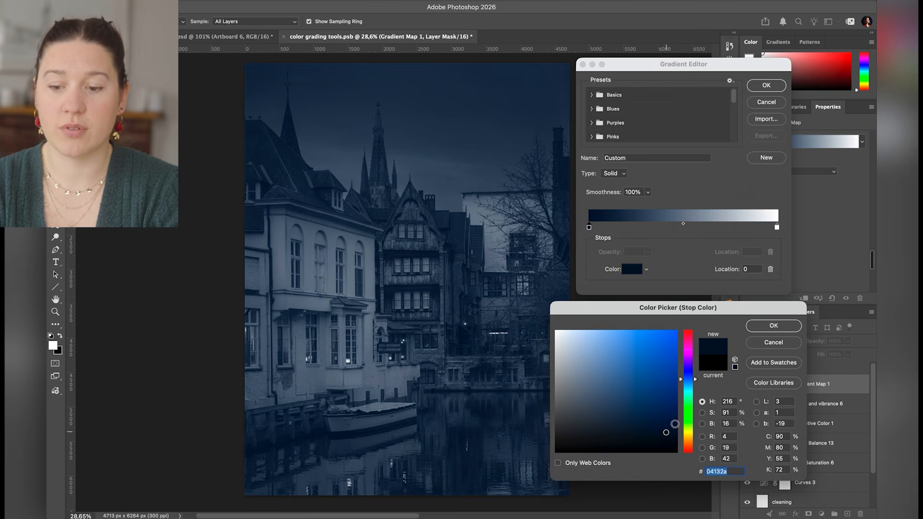
pyautogui.click(788, 328)
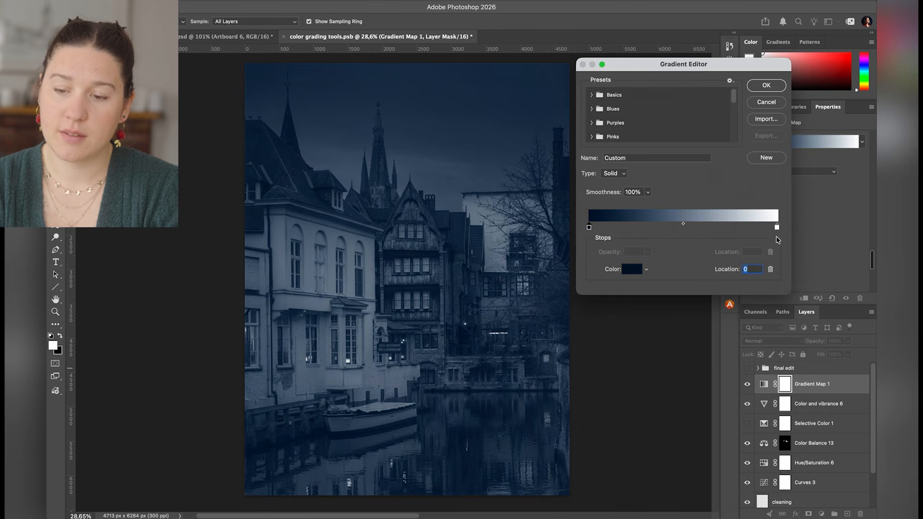
# Set the gradient's light stop to a pale pink, about #f1d2d2, and apply the edited gradient.
pyautogui.click(777, 228)
pyautogui.click(633, 271)
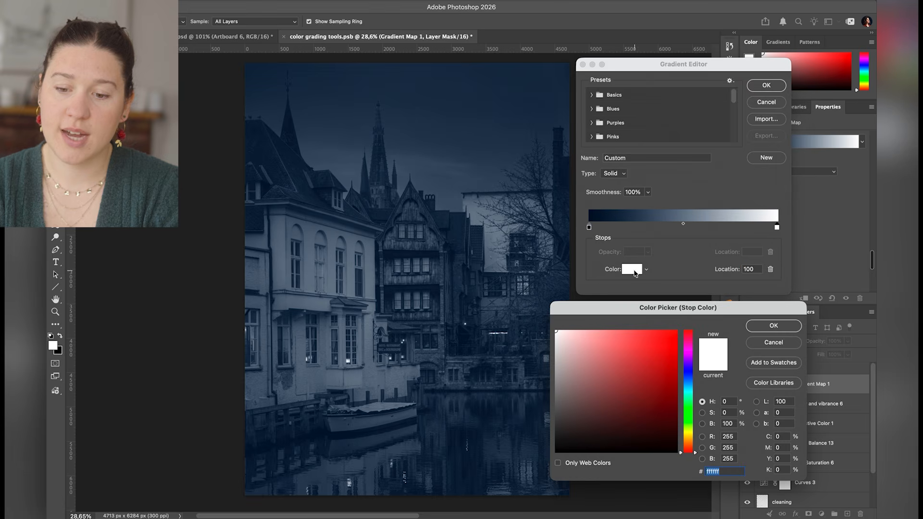
pyautogui.moveTo(696, 453); pyautogui.dragTo(698, 439)
pyautogui.moveTo(613, 355); pyautogui.dragTo(577, 333)
pyautogui.moveTo(695, 439); pyautogui.dragTo(705, 329)
pyautogui.moveTo(575, 335); pyautogui.dragTo(571, 336)
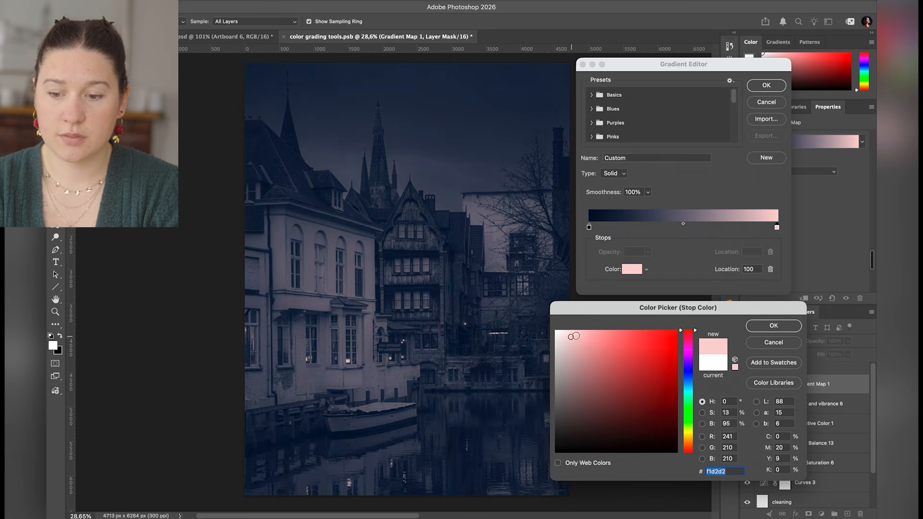
pyautogui.click(763, 326)
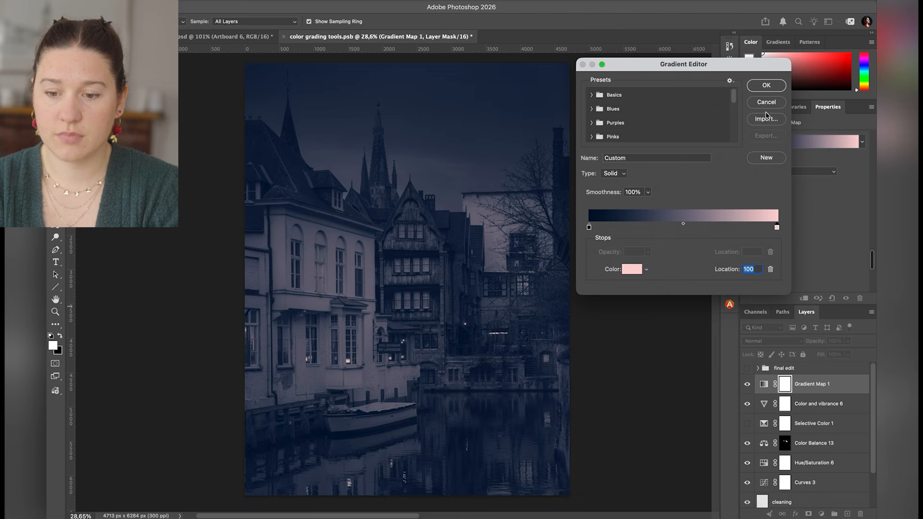
pyautogui.click(778, 86)
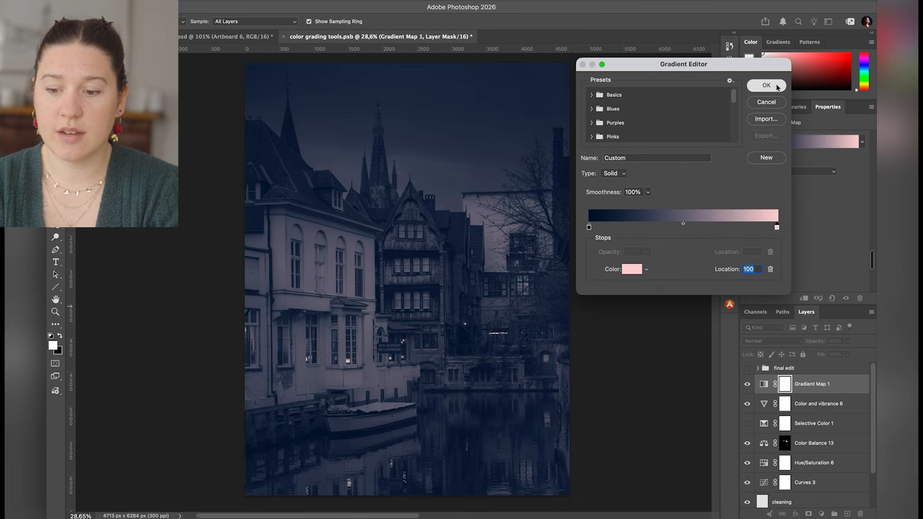
# Lower the Gradient Map layer's opacity to 20% and compare the photo with the layer hidden and shown.
pyautogui.click(766, 385)
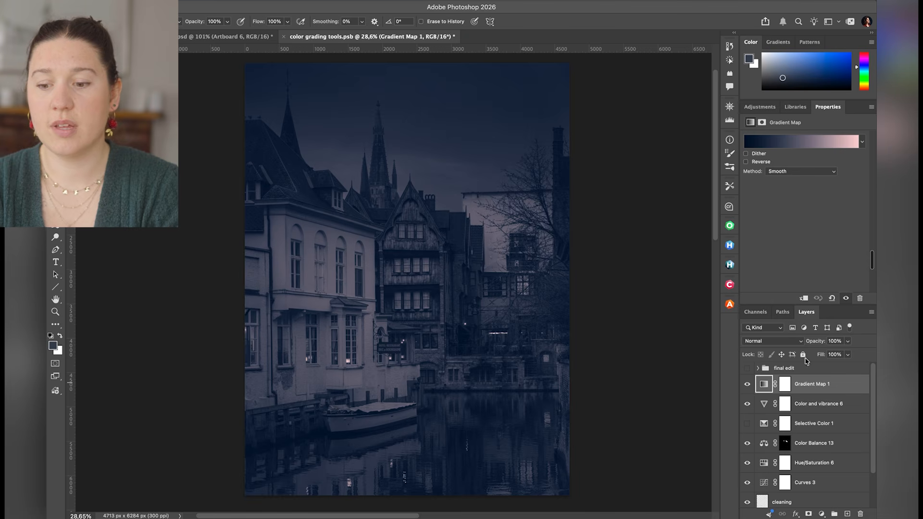
pyautogui.moveTo(820, 341); pyautogui.dragTo(778, 335)
pyautogui.click(747, 384)
pyautogui.click(748, 386)
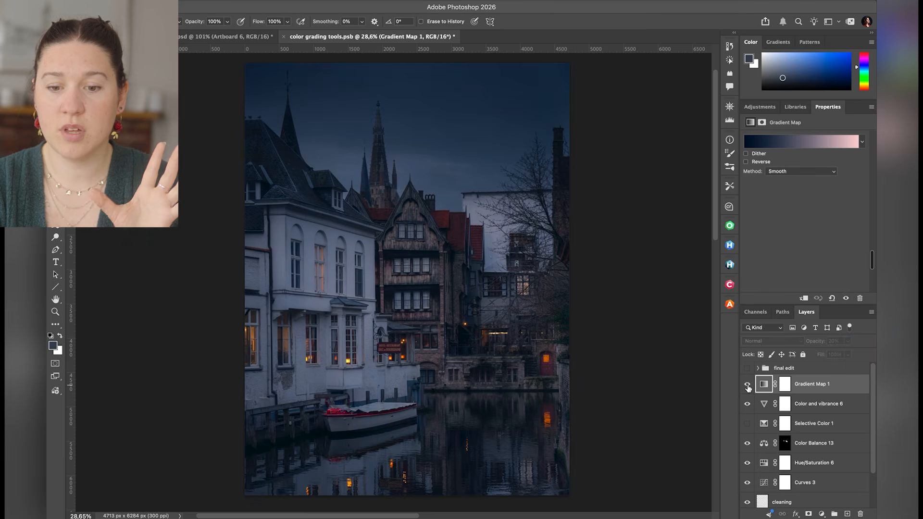
# Add a color stop at location 50 of the gradient, give it a pale mint green, and apply the gradient.
pyautogui.click(812, 142)
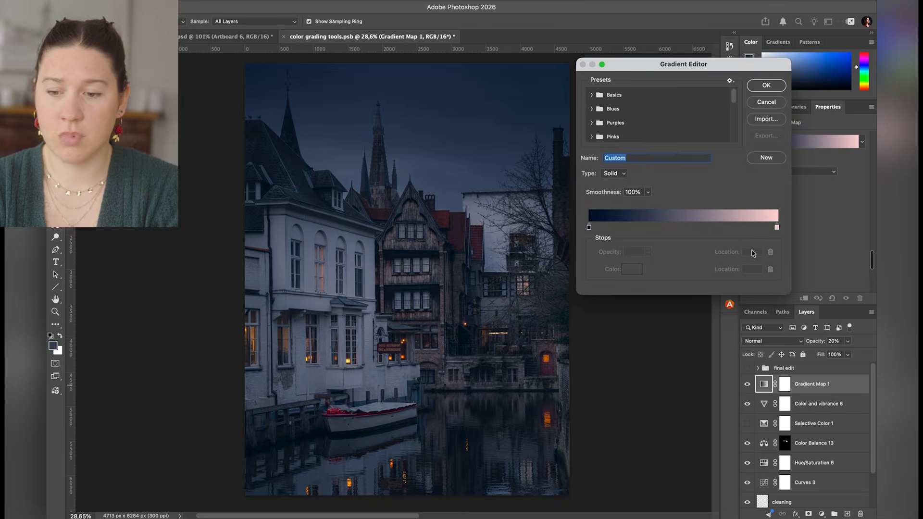
pyautogui.click(682, 229)
pyautogui.click(632, 274)
pyautogui.moveTo(622, 386); pyautogui.dragTo(584, 348)
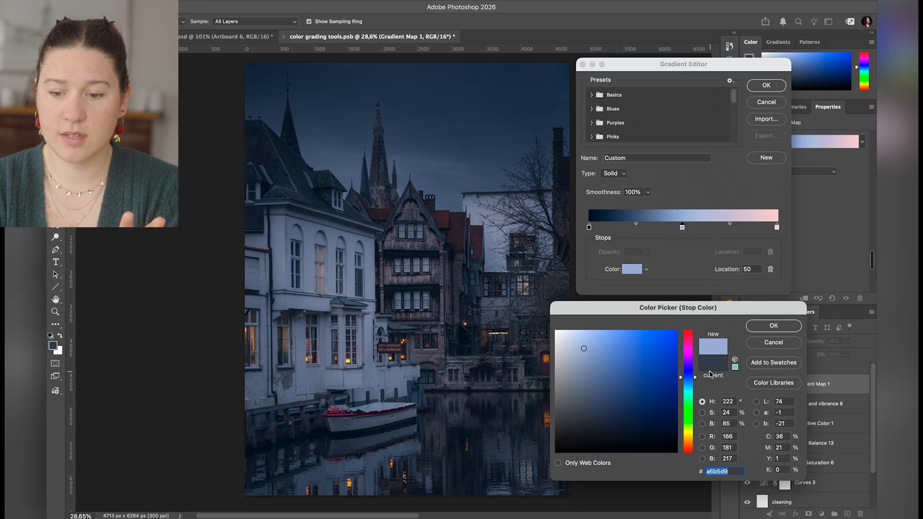
pyautogui.click(690, 412)
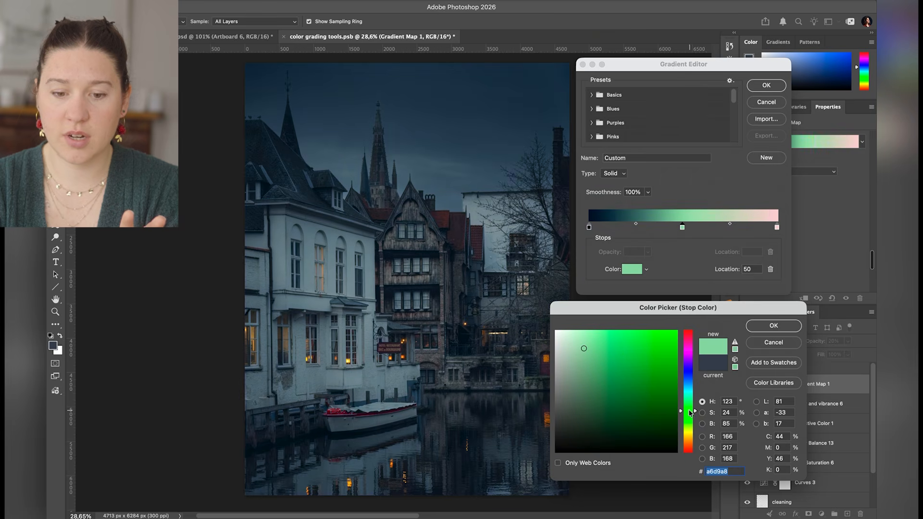
pyautogui.moveTo(624, 353); pyautogui.dragTo(573, 313)
pyautogui.click(778, 330)
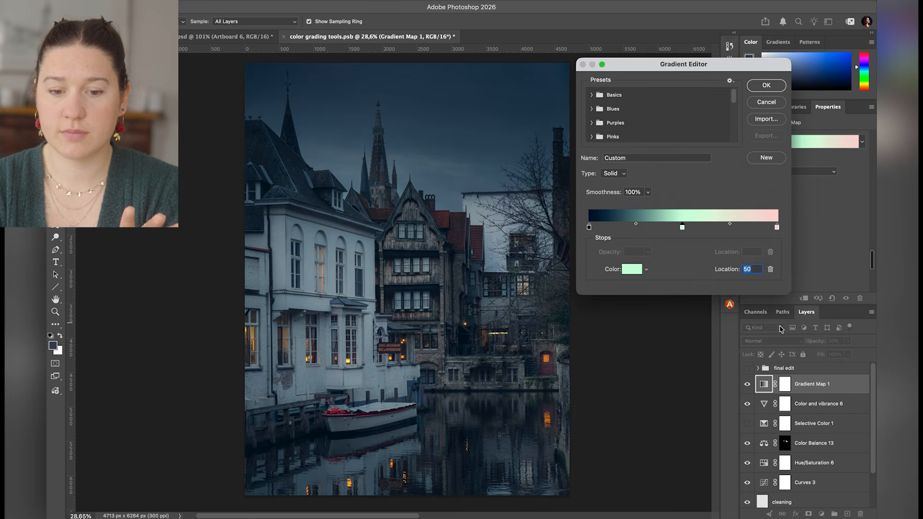
pyautogui.click(767, 84)
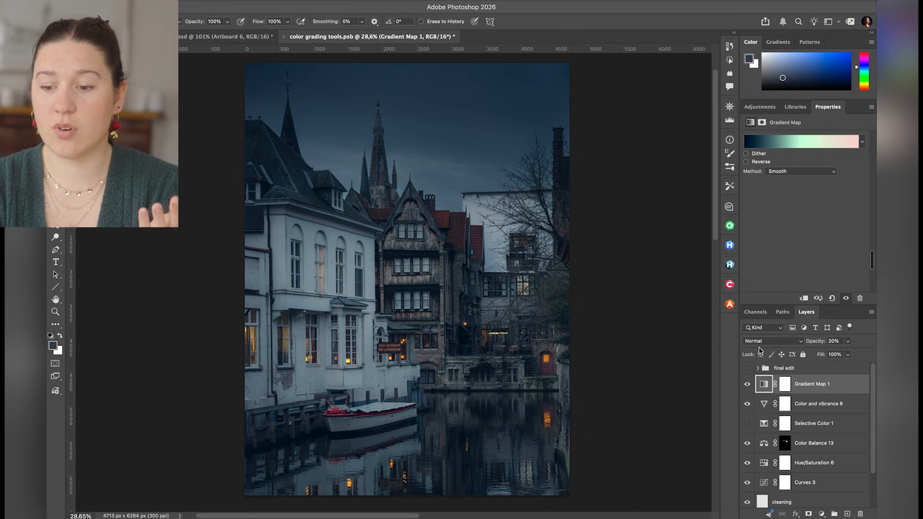
# Compare the photo with the three-color Gradient Map layer repeatedly hidden and shown.
pyautogui.click(746, 384)
pyautogui.click(747, 385)
pyautogui.click(747, 385)
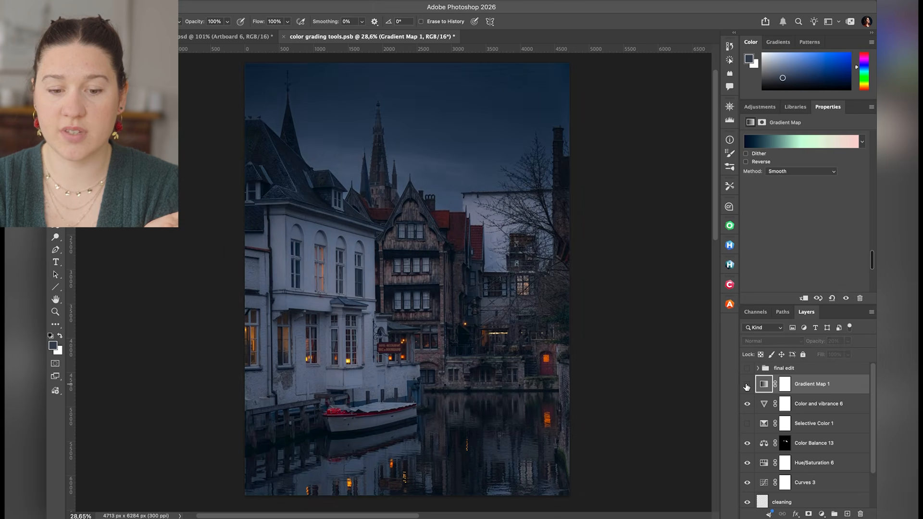
pyautogui.click(747, 385)
pyautogui.click(747, 385)
pyautogui.click(747, 385)
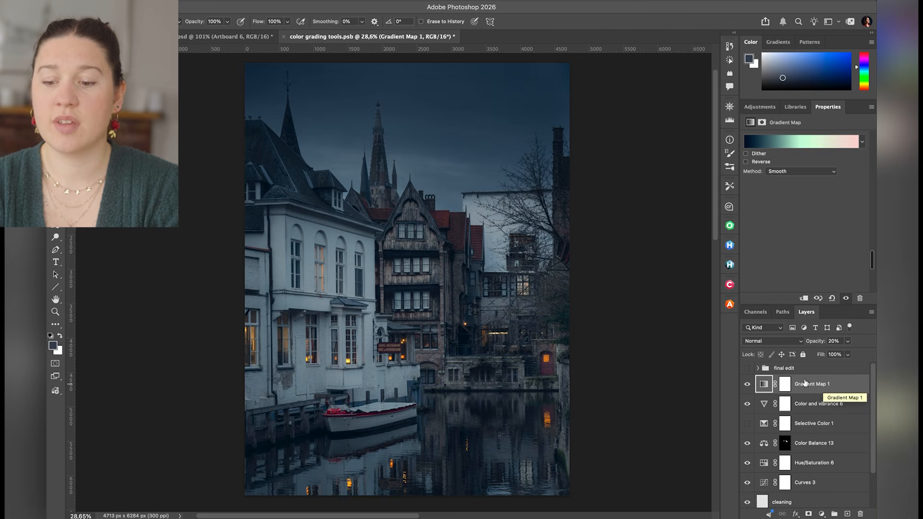
# Delete the Gradient Map layer and all the other adjustment layers from Color and vibrance down to Curves.
pyautogui.click(787, 385)
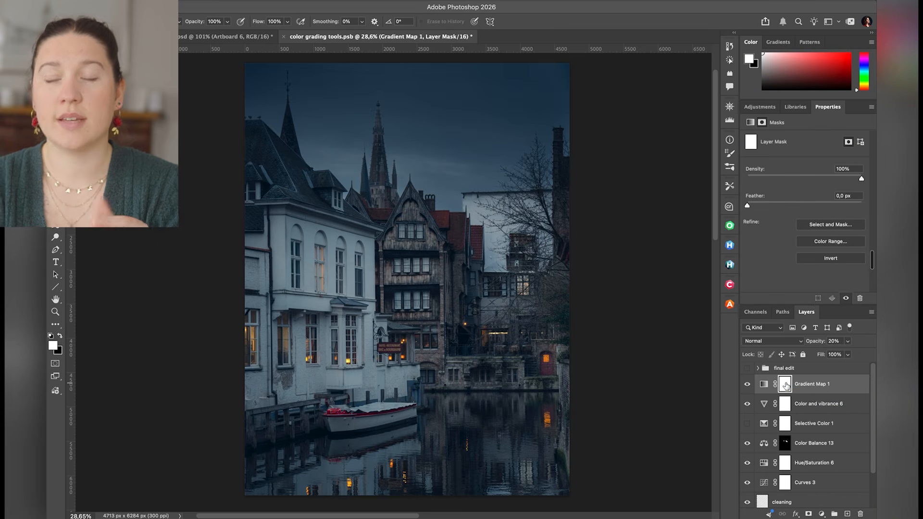
pyautogui.press('Delete')
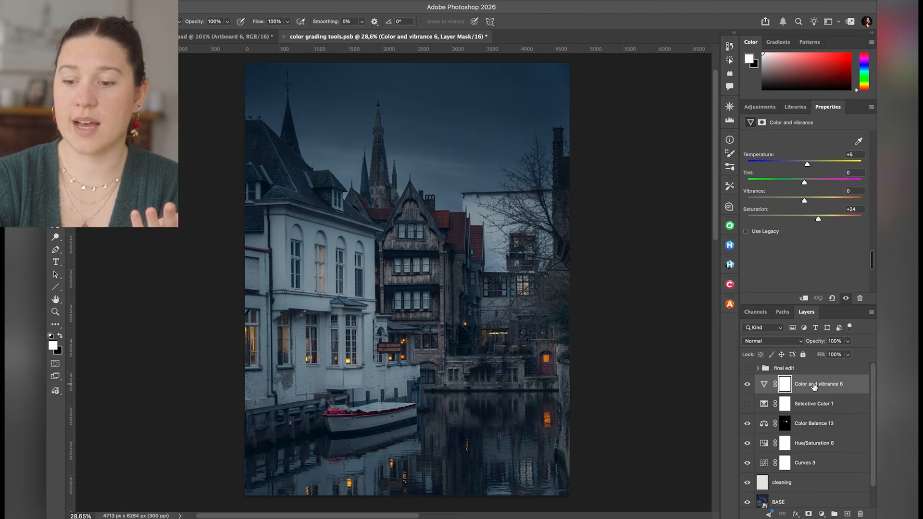
pyautogui.click(764, 424)
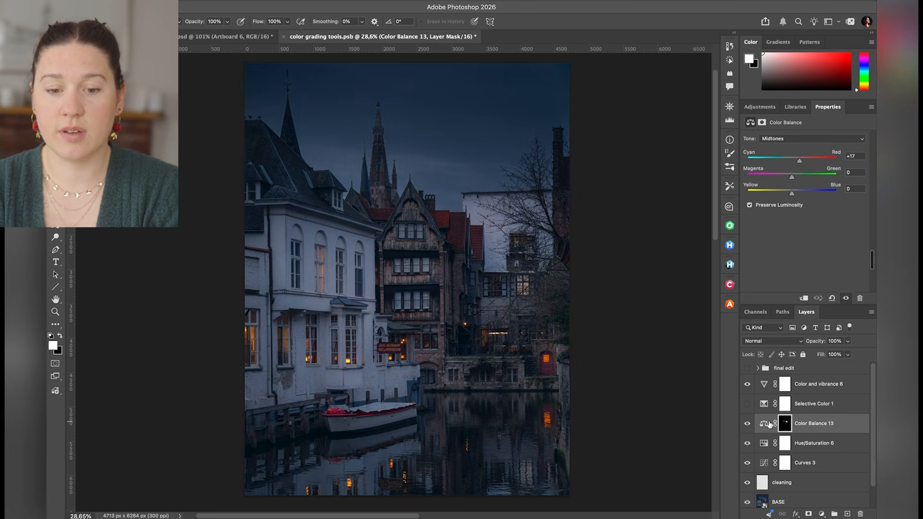
pyautogui.click(825, 385)
pyautogui.keyDown('shift'); pyautogui.click(812, 466); pyautogui.keyUp('shift')
pyautogui.press('Delete')
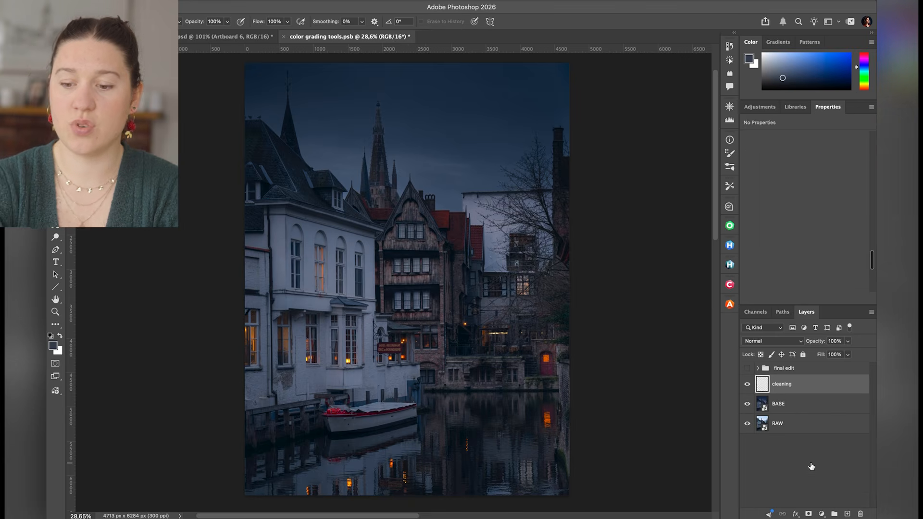
# Switch to the _DSC4308-Pano-1.psb document, locate the color grading group and look through the layers it contains.
pyautogui.hotkey('ctrl', 'Tab')
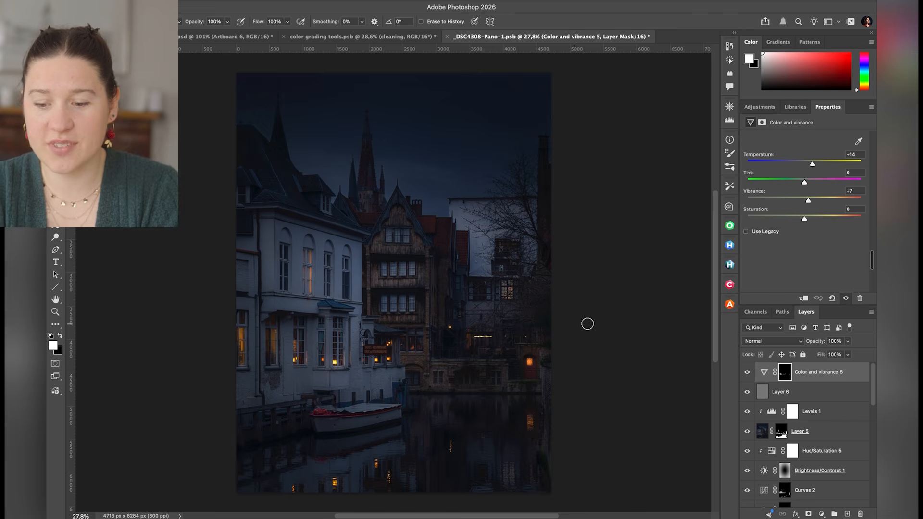
pyautogui.scroll(-10, 764, 464)
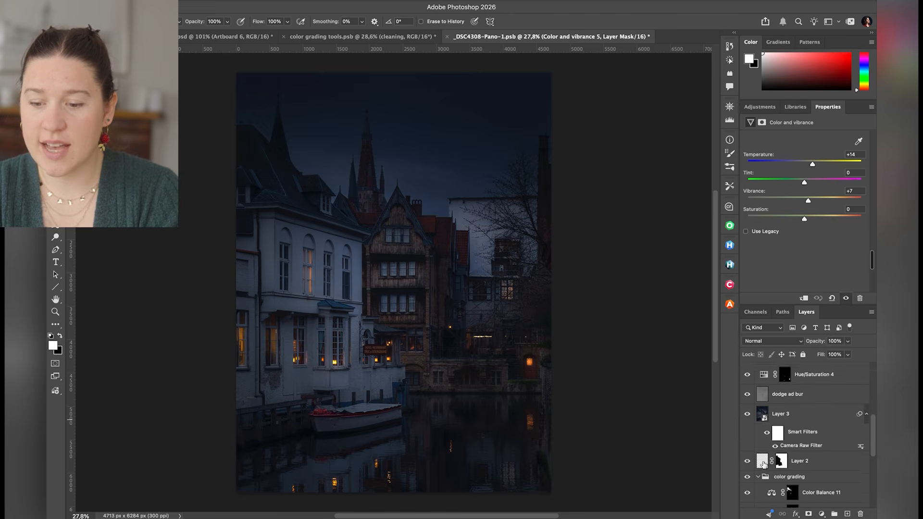
pyautogui.scroll(-2, 765, 464)
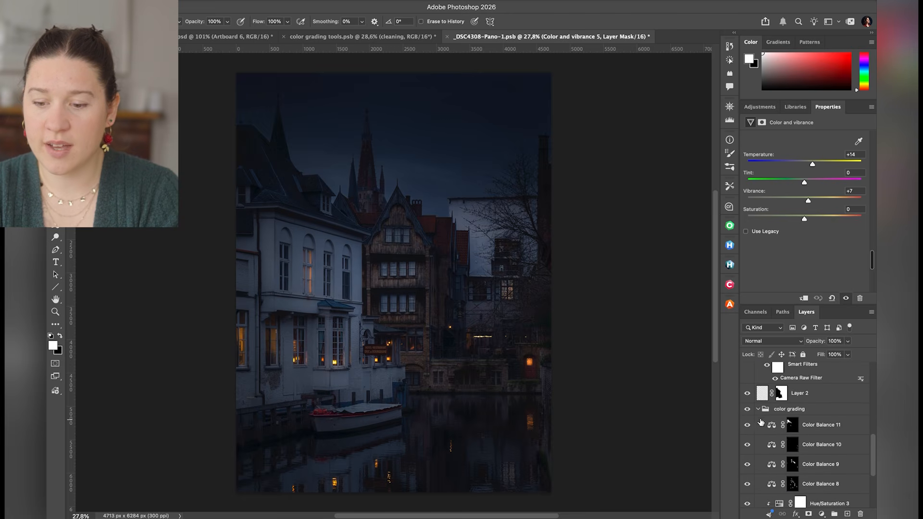
pyautogui.click(775, 411)
pyautogui.scroll(-1, 794, 452)
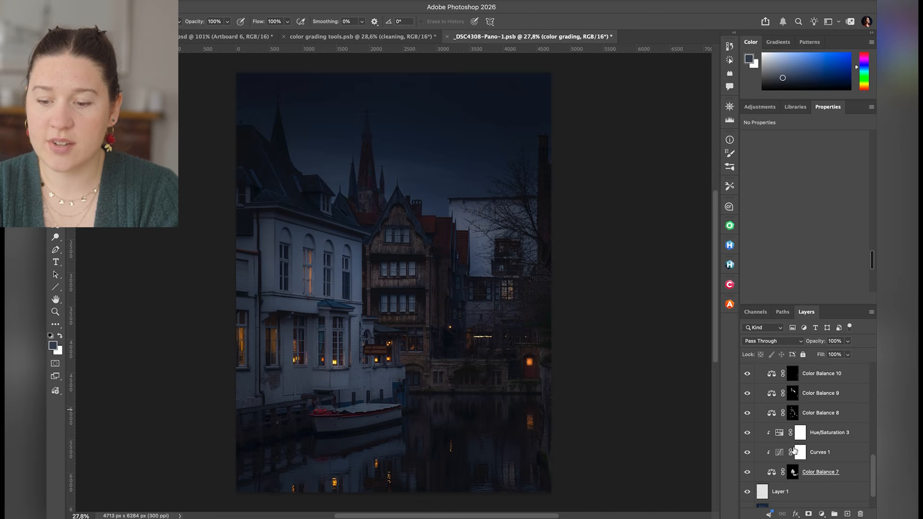
pyautogui.scroll(2, 775, 428)
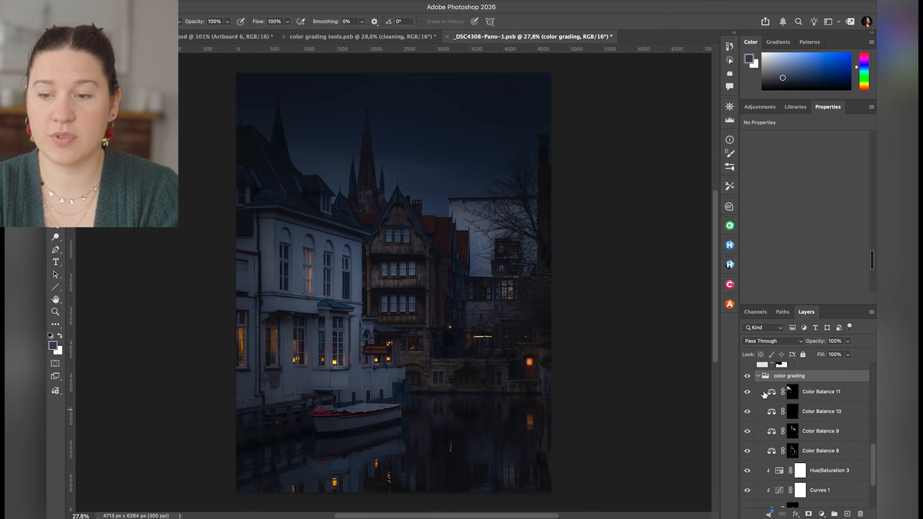
pyautogui.scroll(-1, 765, 394)
# Examine the settings and the layer masks of Color Balance 11, 10, 9 and 8 in the color grading group.
pyautogui.click(770, 378)
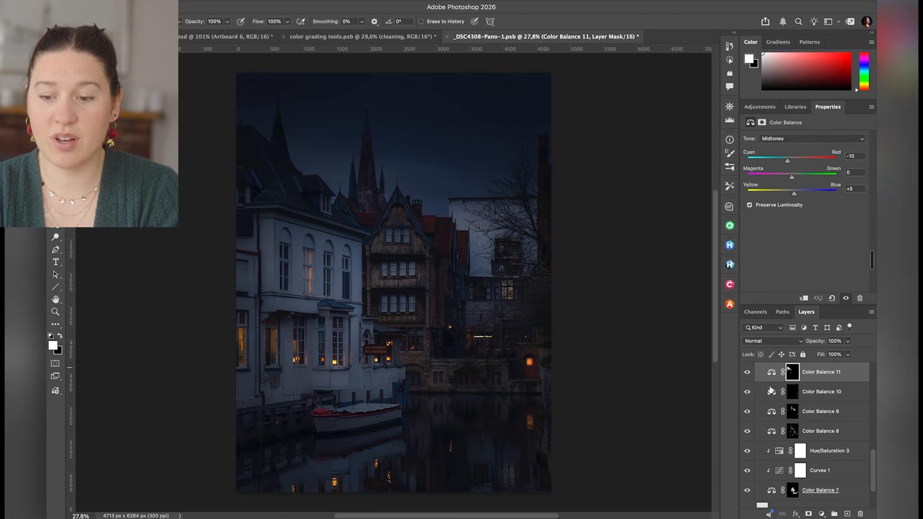
pyautogui.click(770, 391)
pyautogui.click(772, 412)
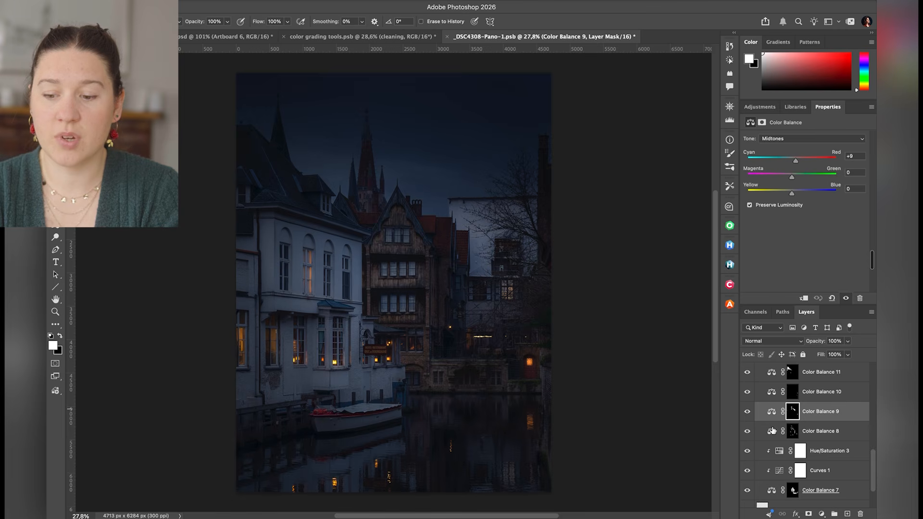
pyautogui.click(772, 430)
pyautogui.click(793, 432)
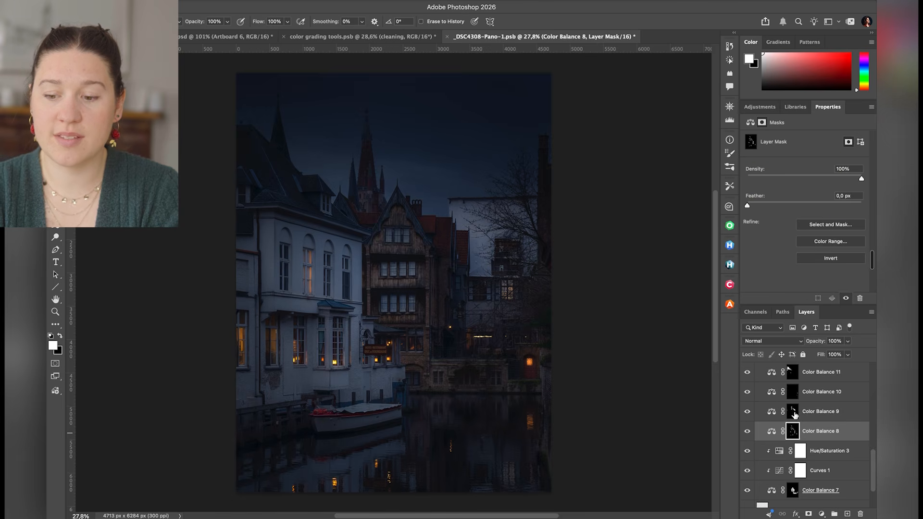
pyautogui.click(793, 412)
pyautogui.click(793, 393)
pyautogui.click(793, 376)
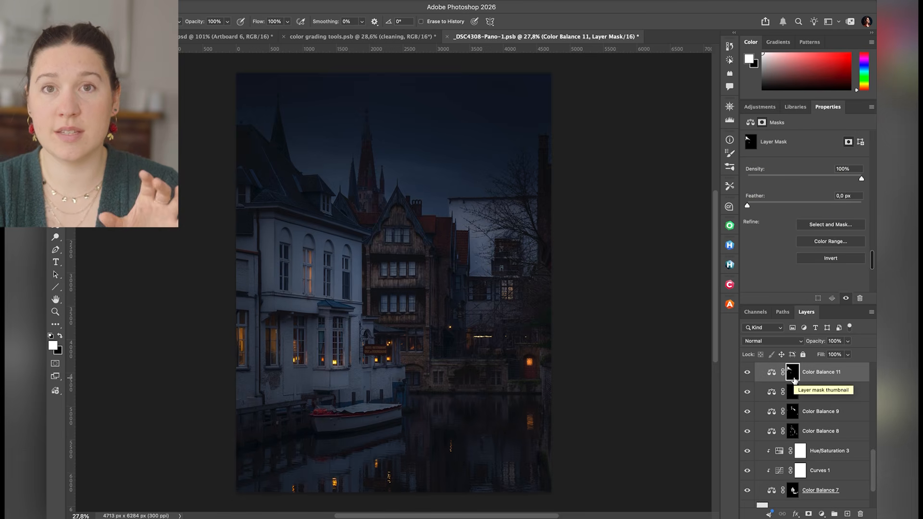
pyautogui.scroll(-3, 794, 380)
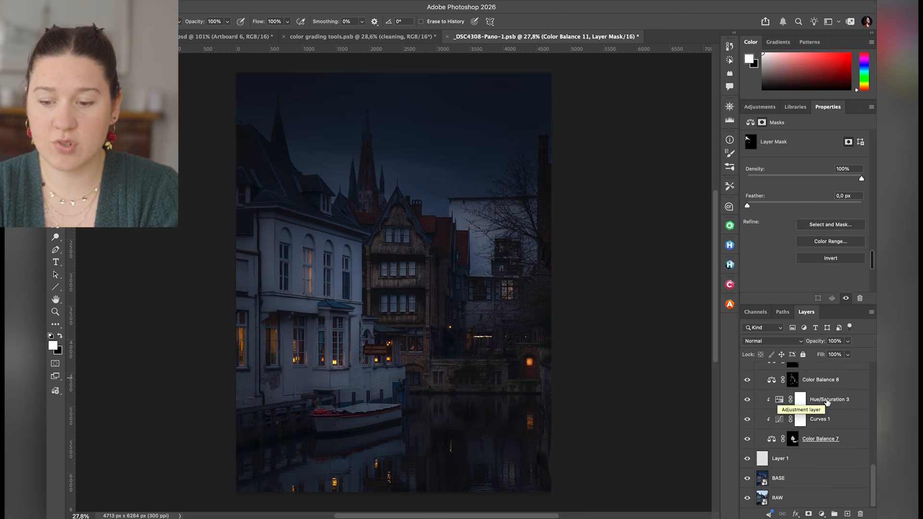
# Look through the whole layer stack and compare the finished edit twice with the BASE layer shown on its own.
pyautogui.scroll(10, 827, 401)
pyautogui.scroll(1, 827, 420)
pyautogui.scroll(4, 827, 420)
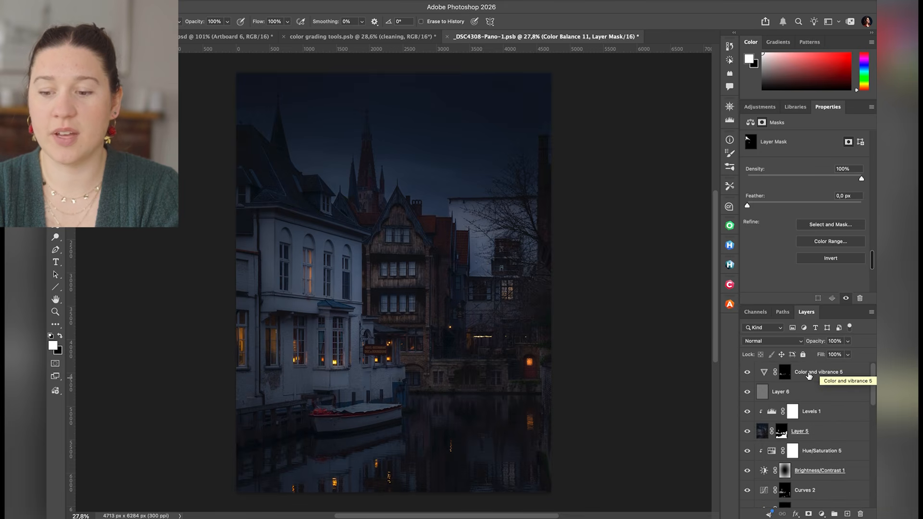
pyautogui.scroll(-1, 811, 376)
pyautogui.scroll(-5, 811, 376)
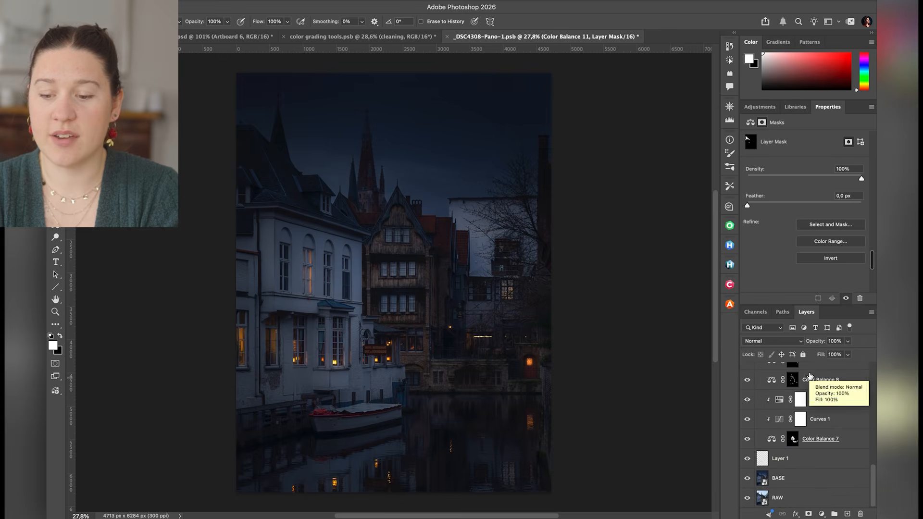
pyautogui.keyDown('alt'); pyautogui.click(748, 479); pyautogui.keyUp('alt')
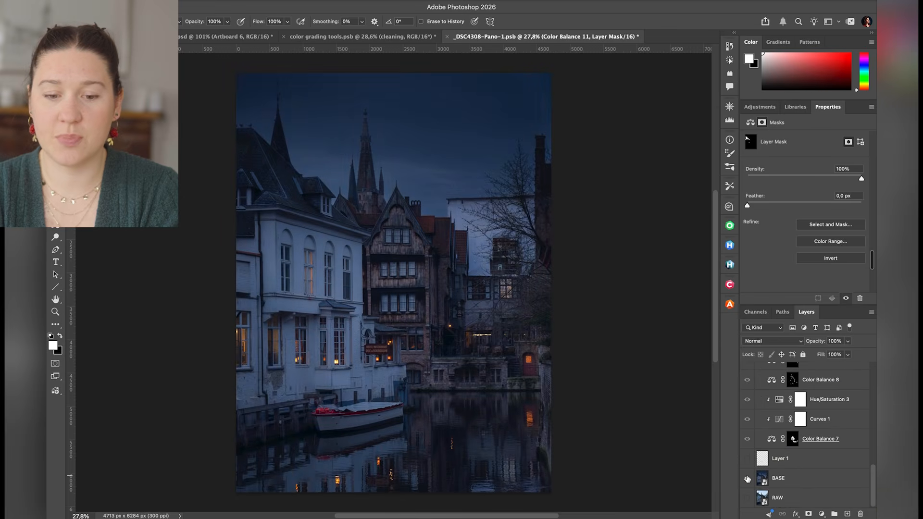
pyautogui.keyDown('alt'); pyautogui.click(747, 479); pyautogui.keyUp('alt')
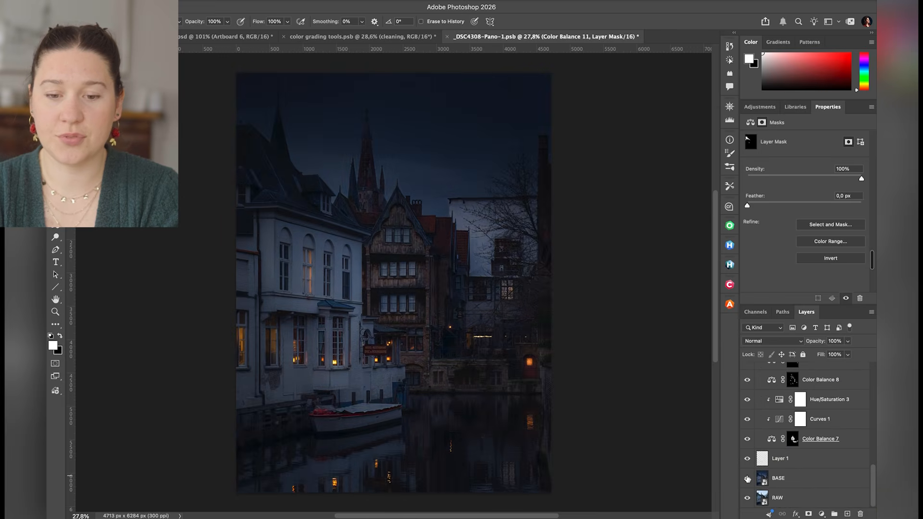
pyautogui.keyDown('alt'); pyautogui.click(747, 479); pyautogui.keyUp('alt')
pyautogui.keyDown('alt'); pyautogui.click(747, 479); pyautogui.keyUp('alt')
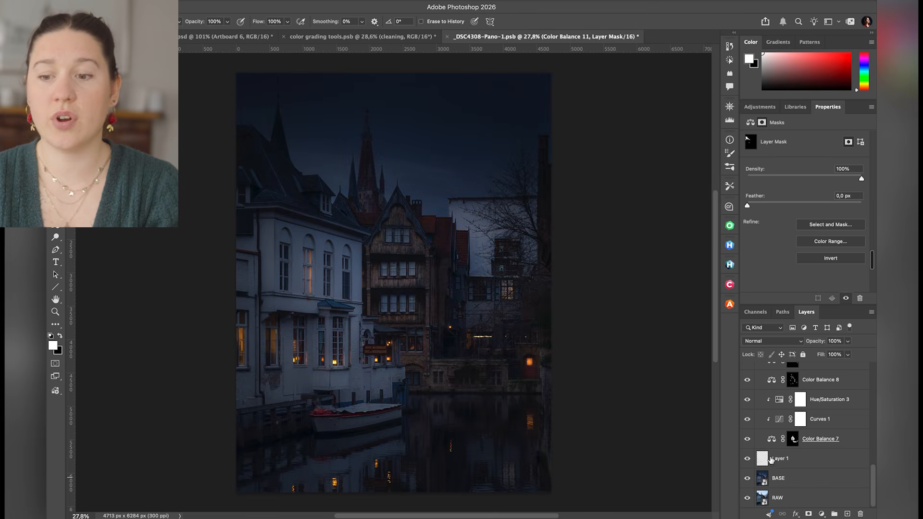
# Bring up the available adjustments in place of the layer mask properties.
pyautogui.click(757, 108)
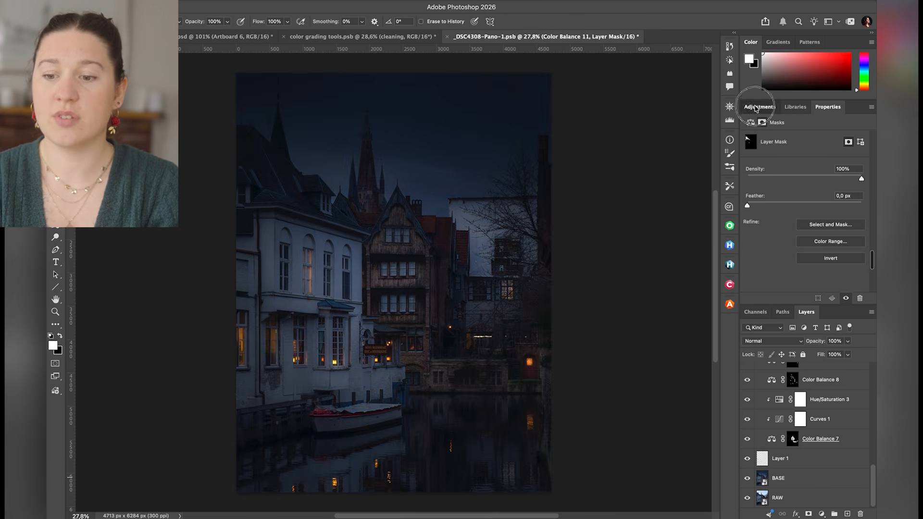